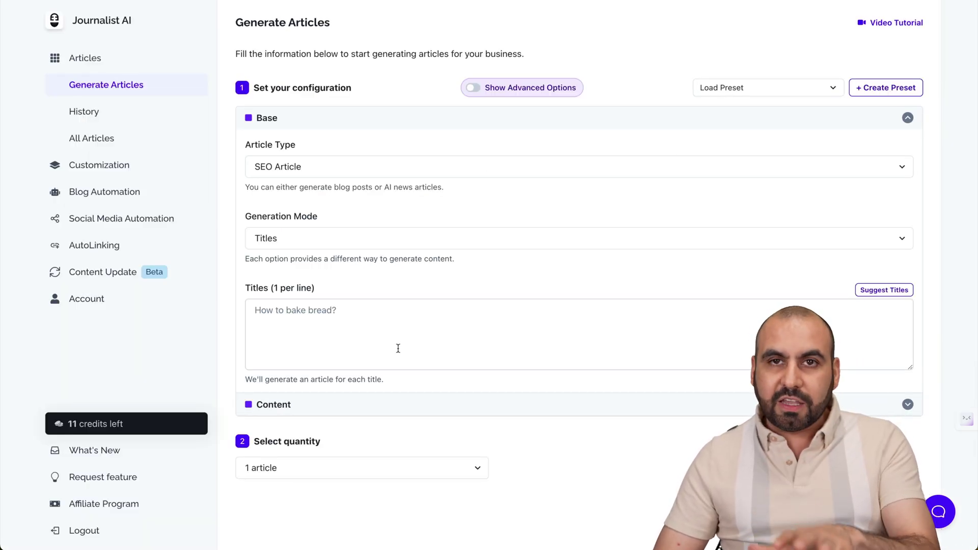
Review the existing website integrations and the form for creating a WordPress integration, and return to AutoLinking.
click(120, 246)
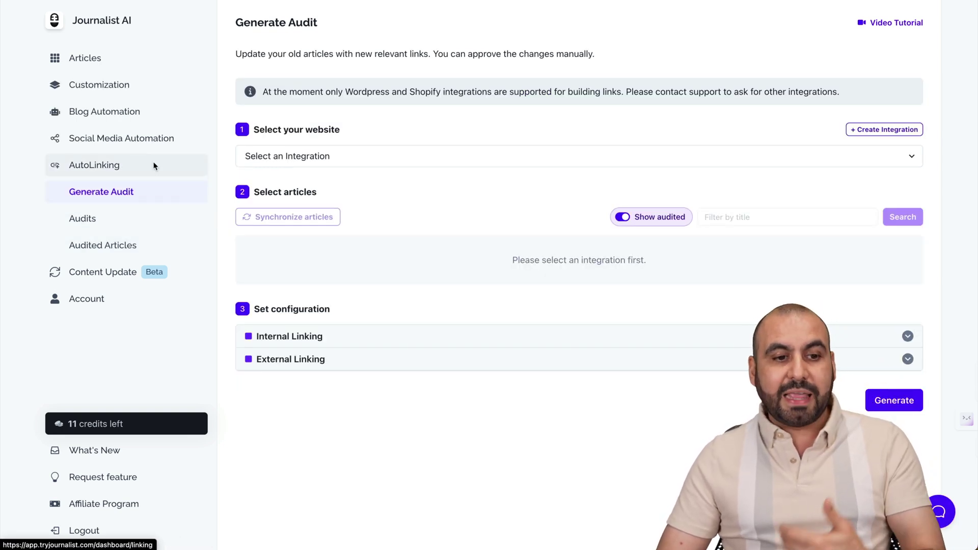
click(108, 112)
click(102, 171)
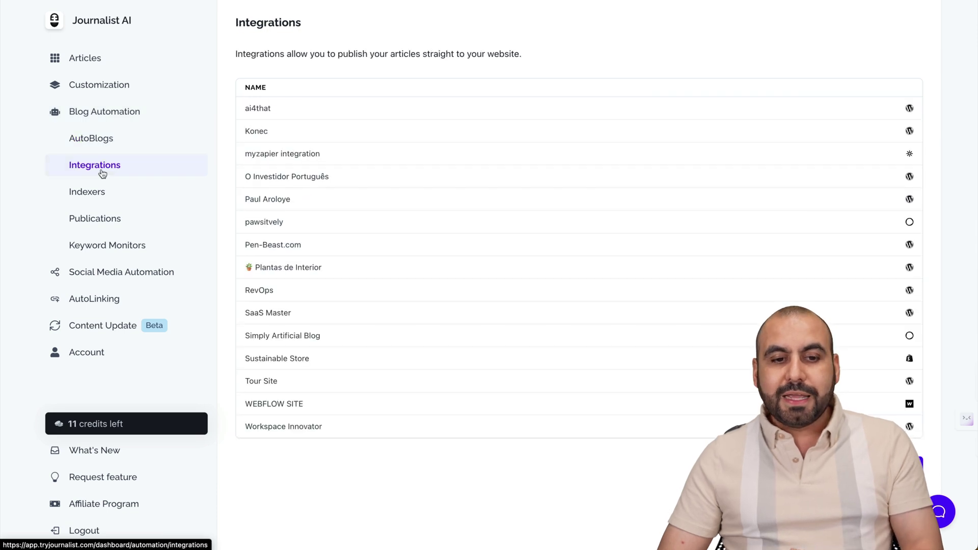
click(911, 461)
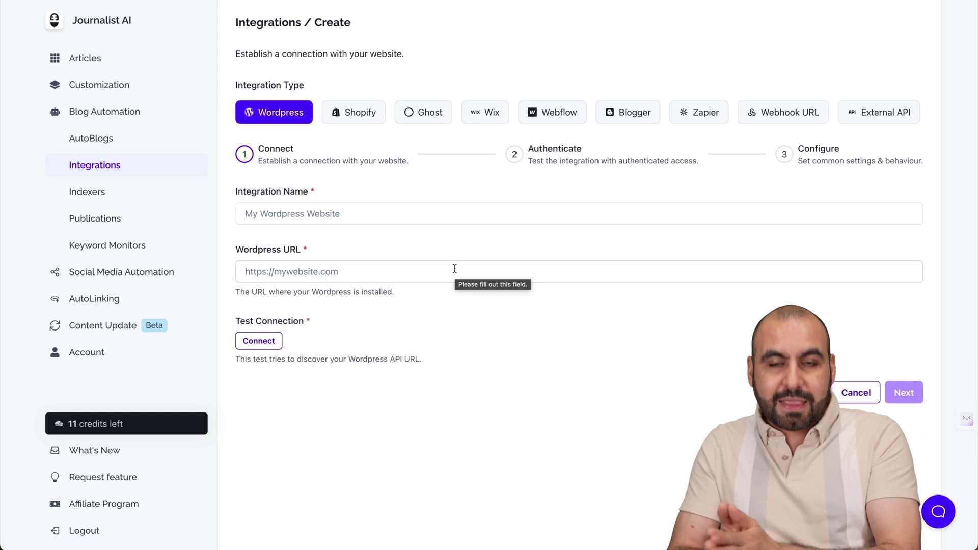
click(127, 298)
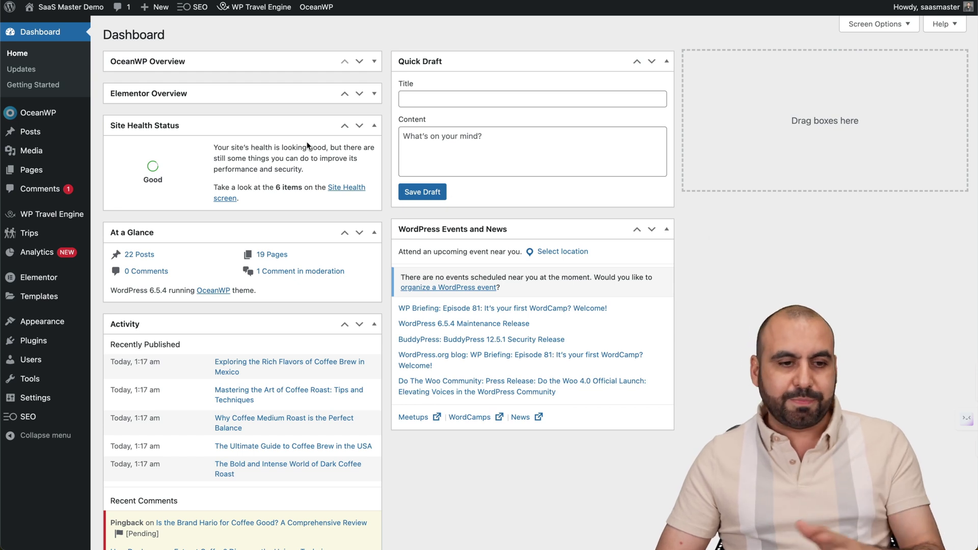
In the WordPress posts list, open the published post "Exploring the Rich Flavors of Coffee Brew in Mexico" and examine its full content for links.
click(30, 131)
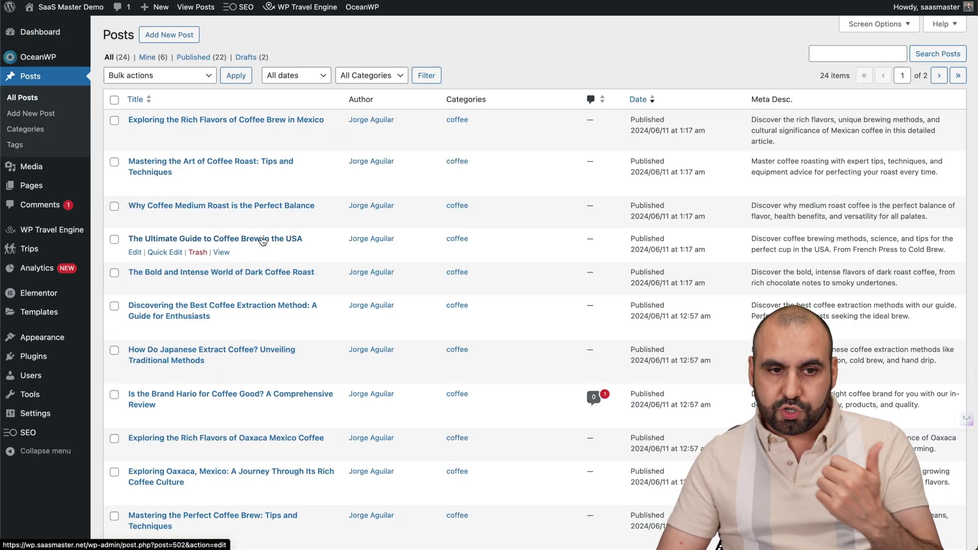
click(221, 133)
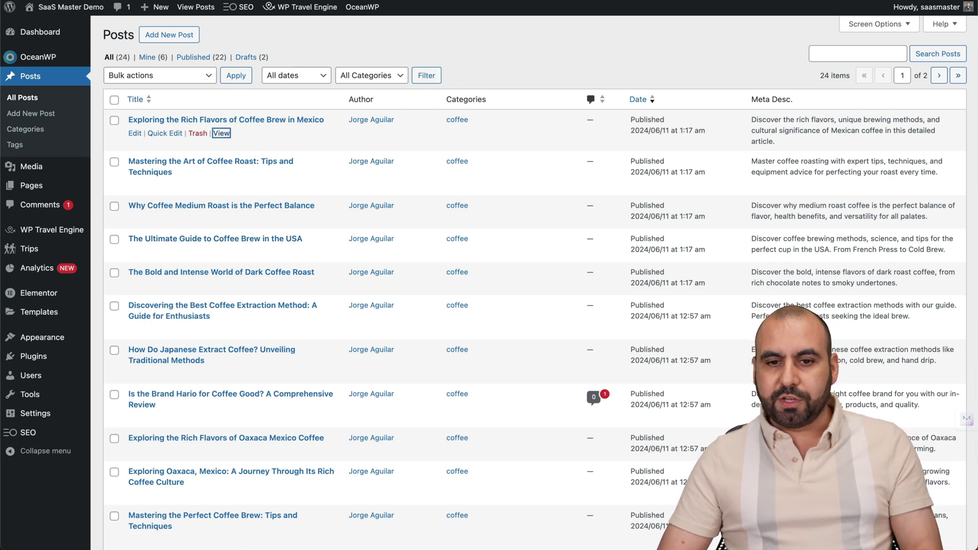
scroll(627, 286, down, 3)
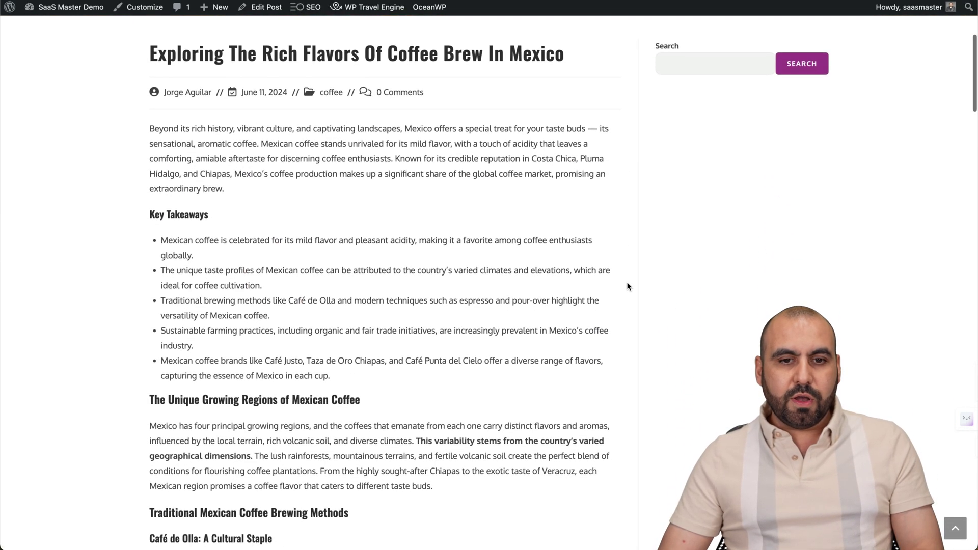
scroll(258, 249, down, 15)
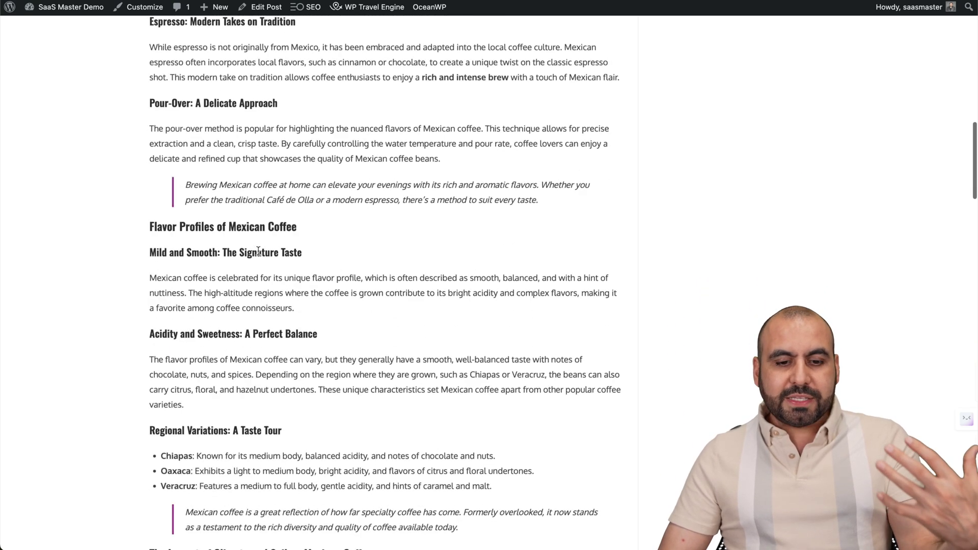
scroll(258, 251, down, 18)
scroll(258, 251, down, 3)
drag(280, 174, 405, 443)
click(405, 443)
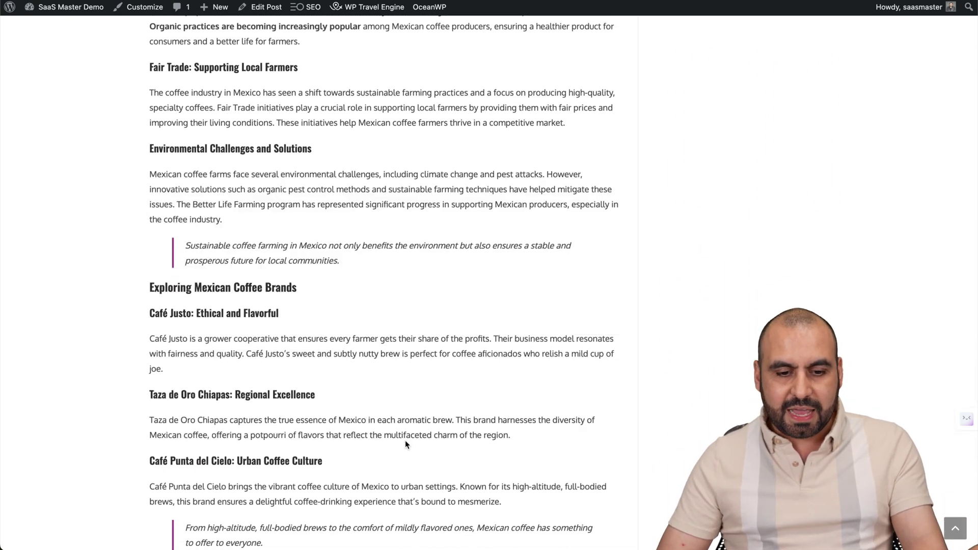
scroll(405, 442, down, 20)
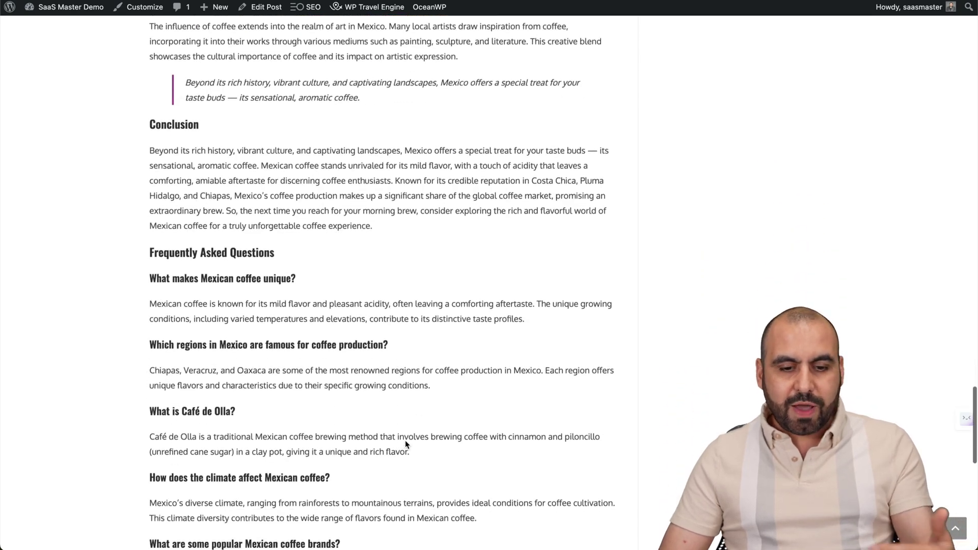
scroll(405, 442, down, 9)
scroll(405, 442, up, 18)
scroll(405, 444, up, 15)
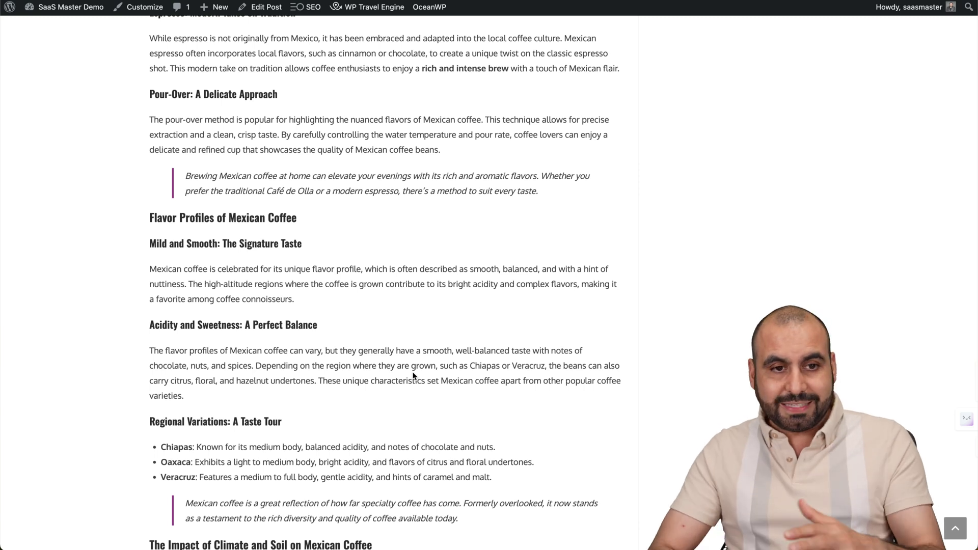
scroll(414, 375, up, 20)
scroll(414, 375, down, 2)
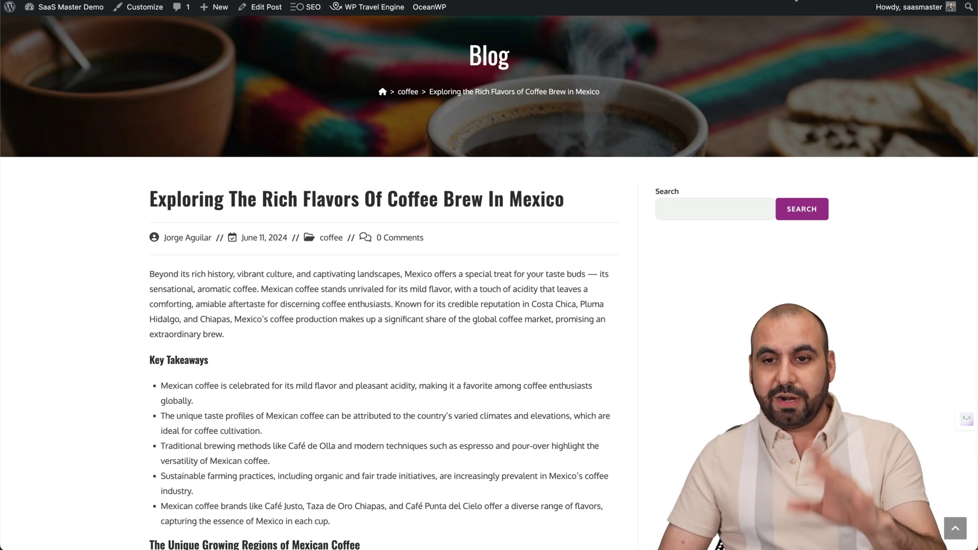
Switch back to Journalist AI, choose SaaS Master as the website to audit, and synchronize its articles.
click(693, 2)
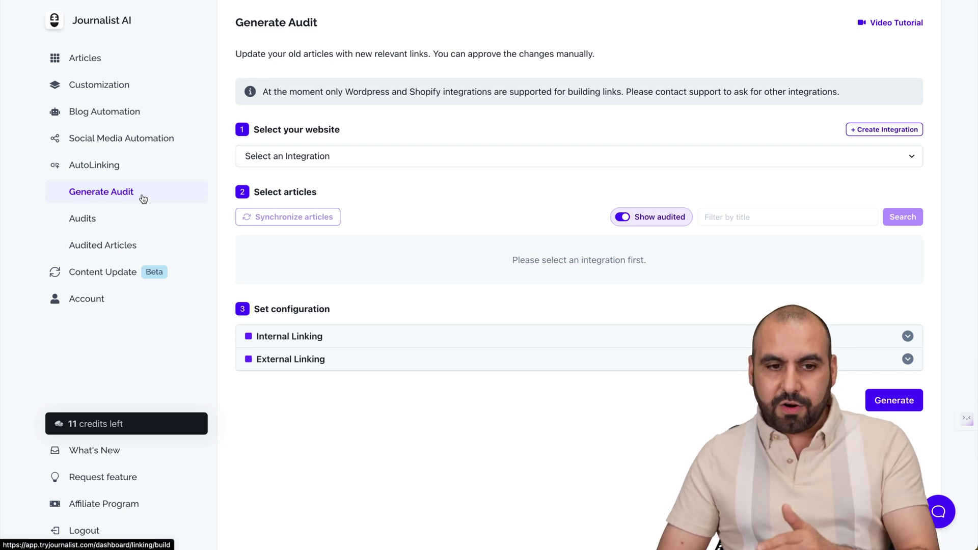
click(333, 156)
click(304, 304)
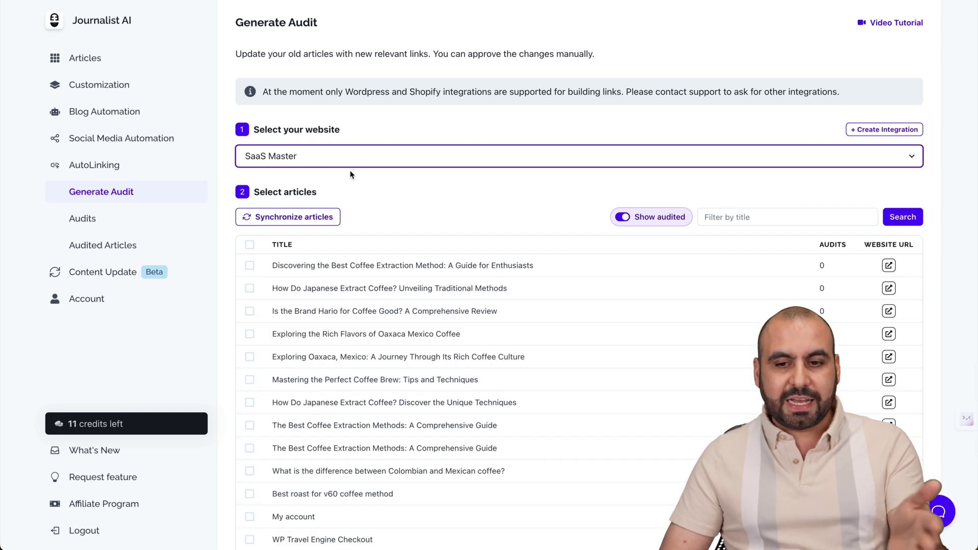
click(318, 222)
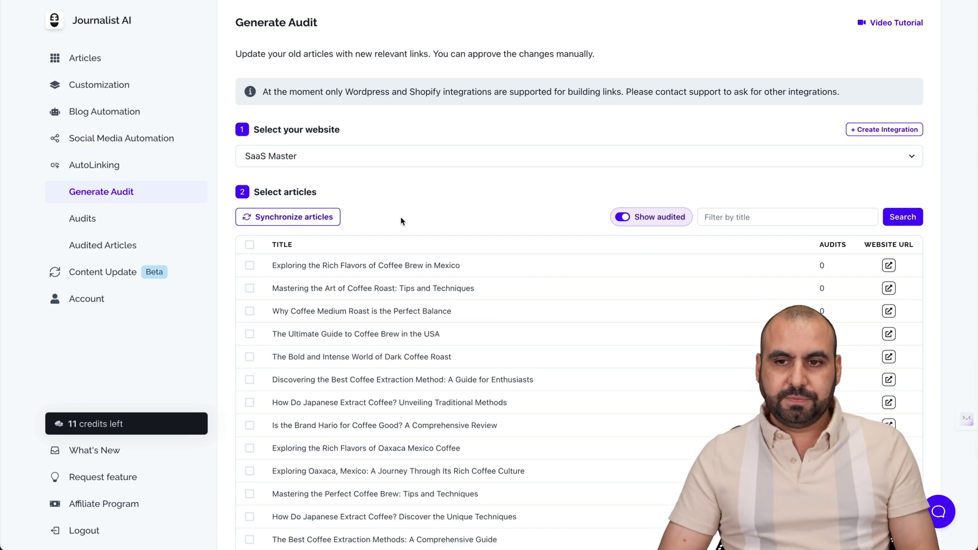
Select the article "Exploring the Rich Flavors of Coffee Brew in Mexico" for the audit.
click(387, 266)
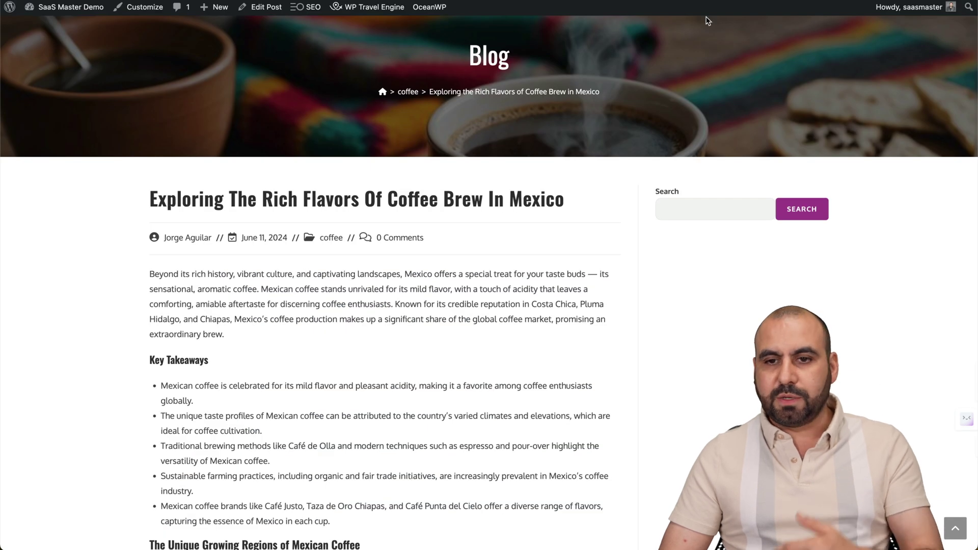
key(super+w)
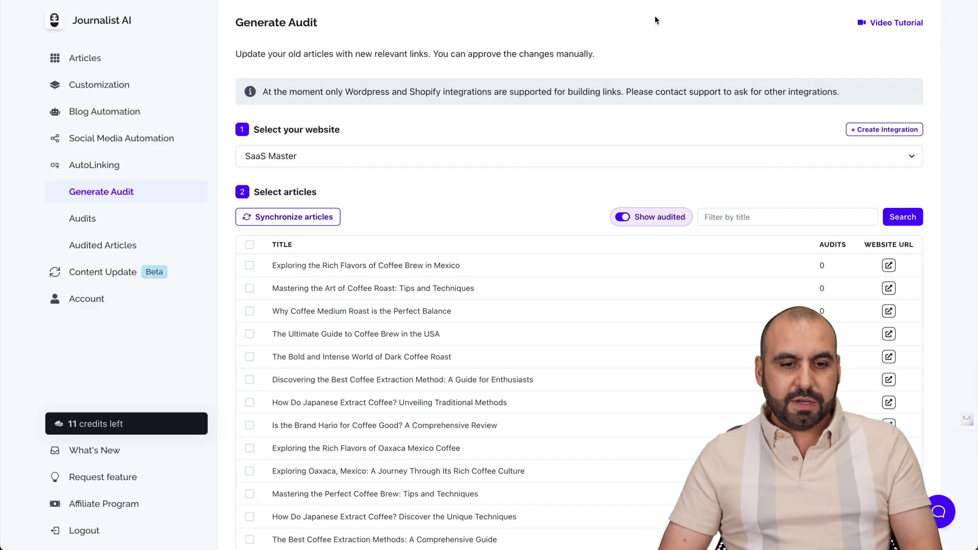
click(249, 265)
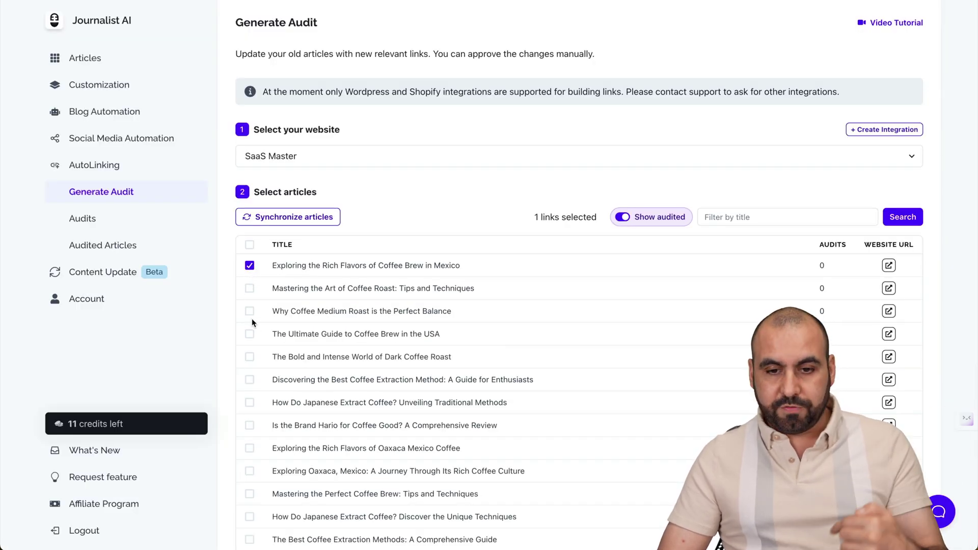
Expand the audit's Internal Linking configuration to show its sitemap settings.
scroll(301, 362, down, 1)
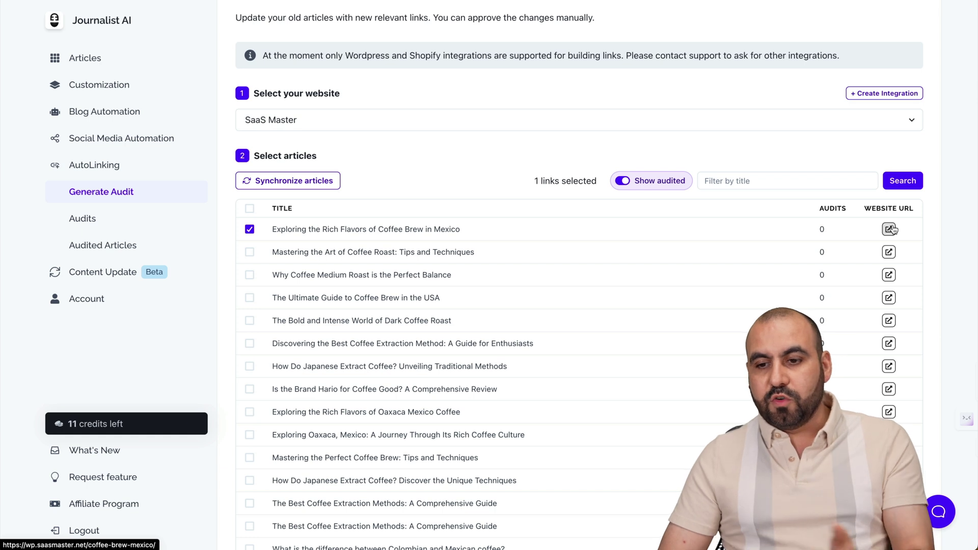
scroll(668, 368, down, 7)
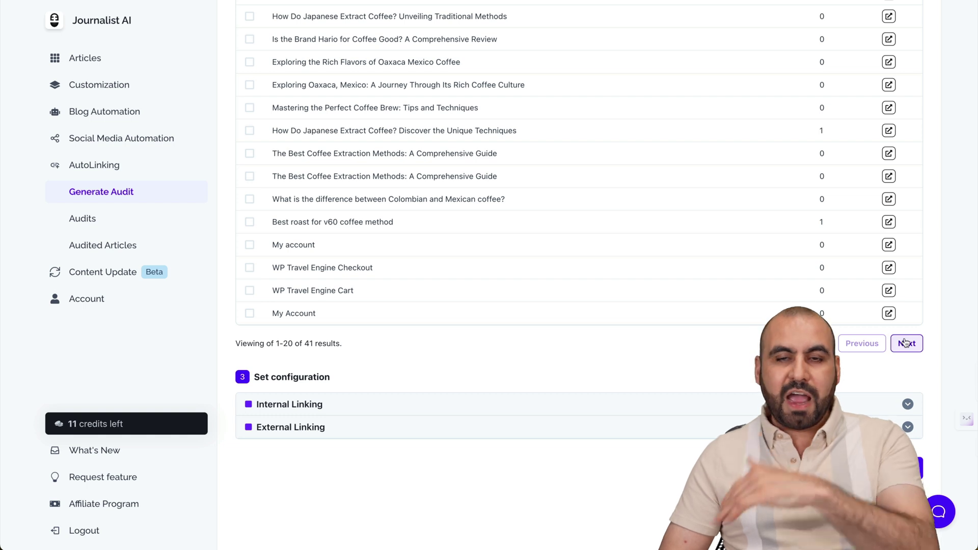
click(316, 404)
scroll(386, 381, down, 3)
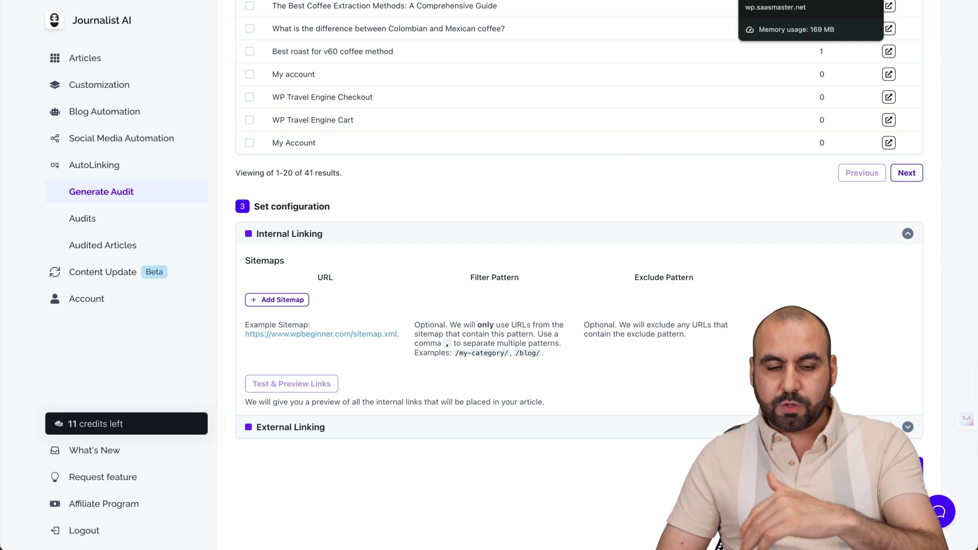
Switch to WordPress, open the site's XML sitemap index from the SEOPress sitemap settings, and return to the audit.
click(790, 3)
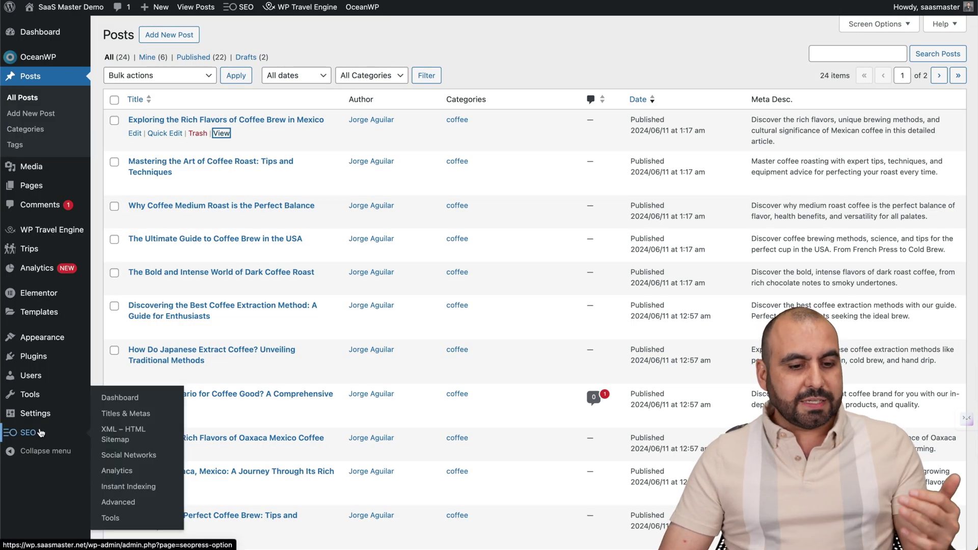
click(41, 432)
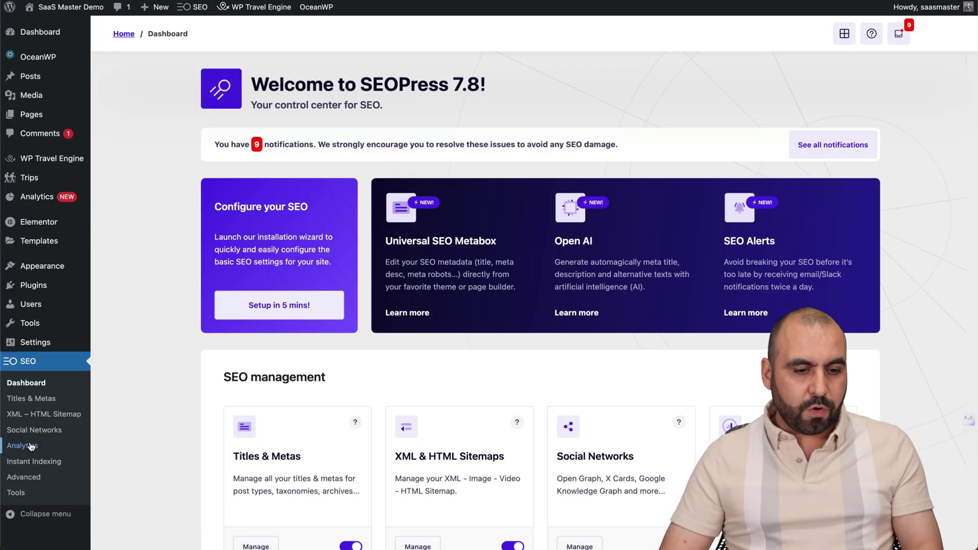
click(56, 417)
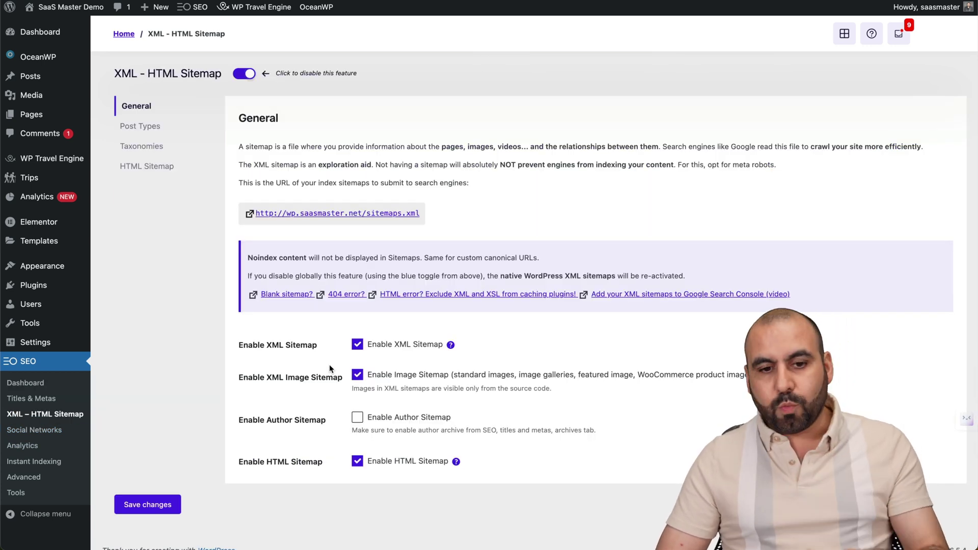
click(376, 214)
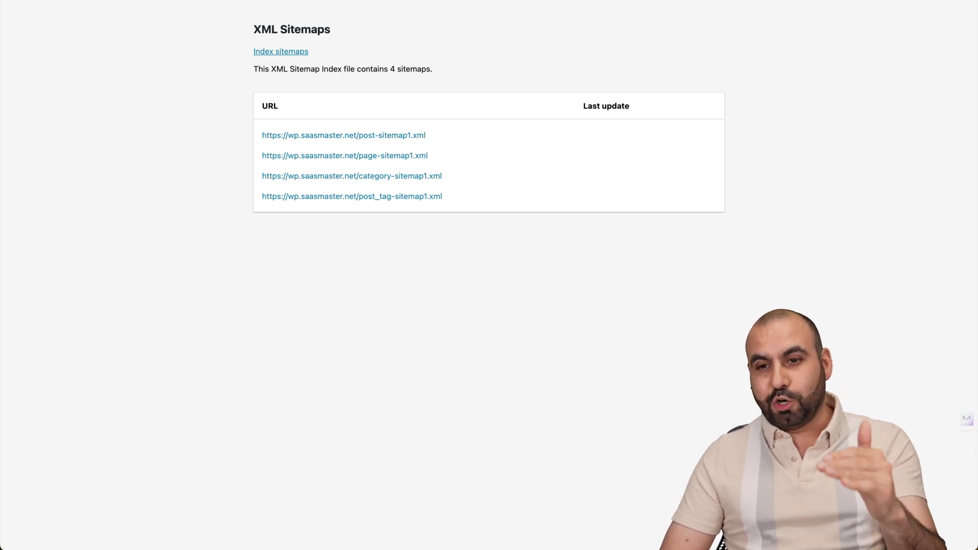
key(alt+Left)
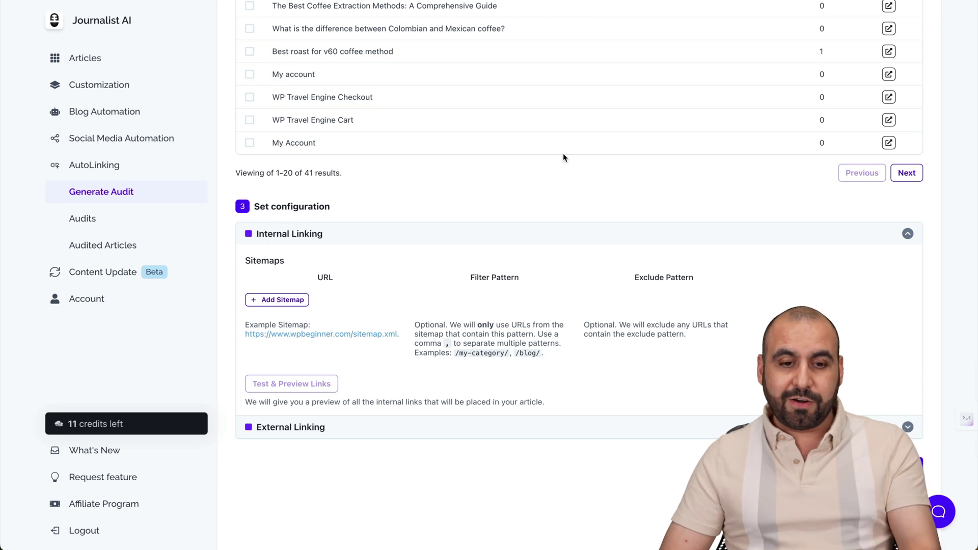
click(290, 303)
click(329, 301)
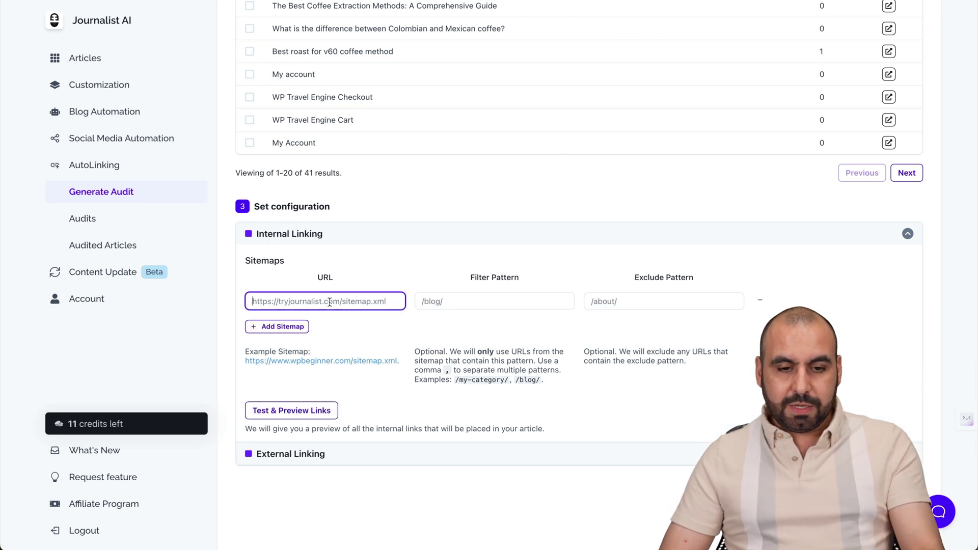
text(https://wp.saasmaster.net/sitemaps.xml)
click(318, 411)
scroll(458, 362, down, 2)
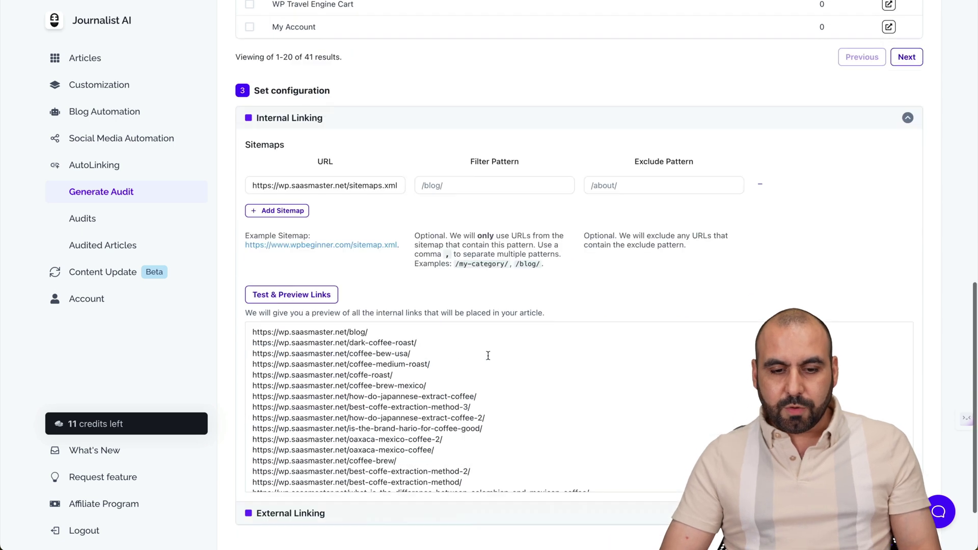
scroll(488, 356, down, 10)
scroll(488, 356, up, 12)
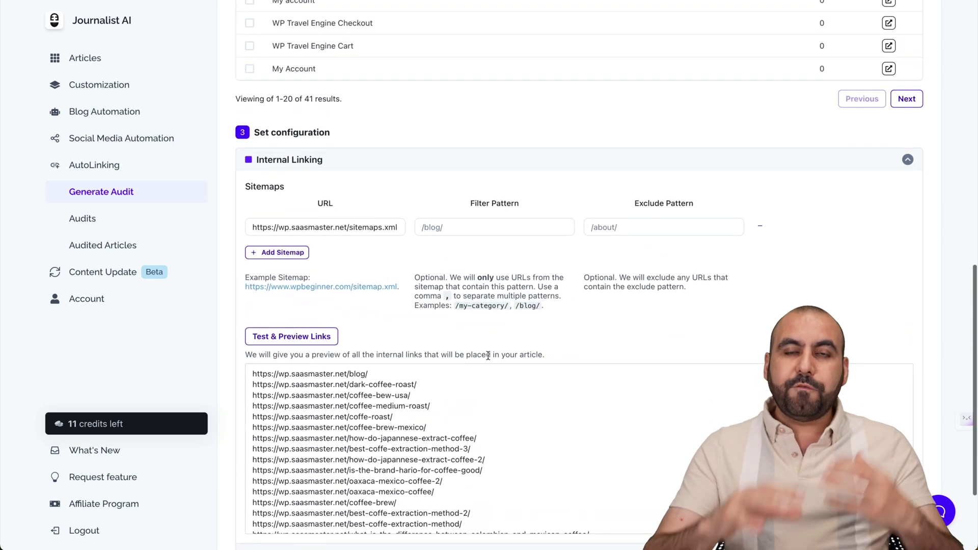
scroll(451, 406, down, 8)
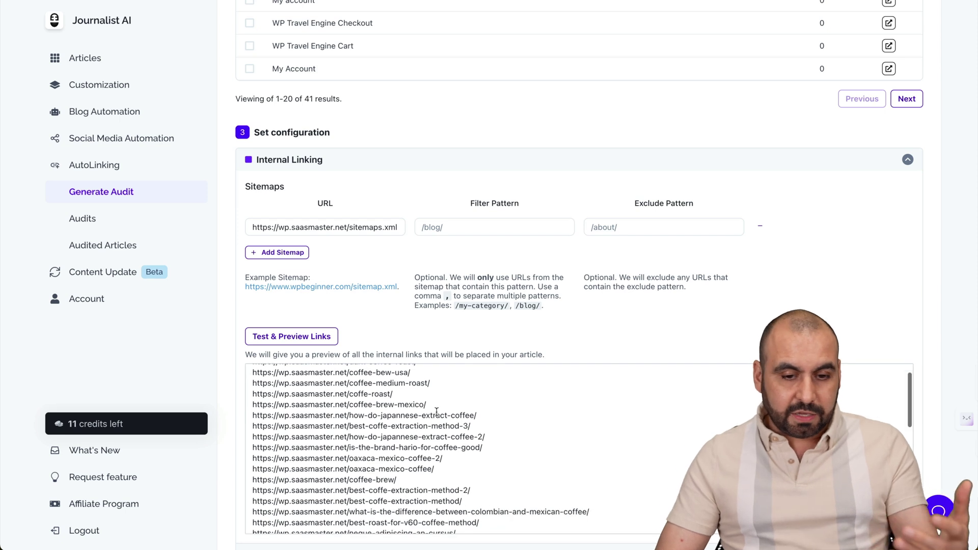
scroll(437, 413, down, 1)
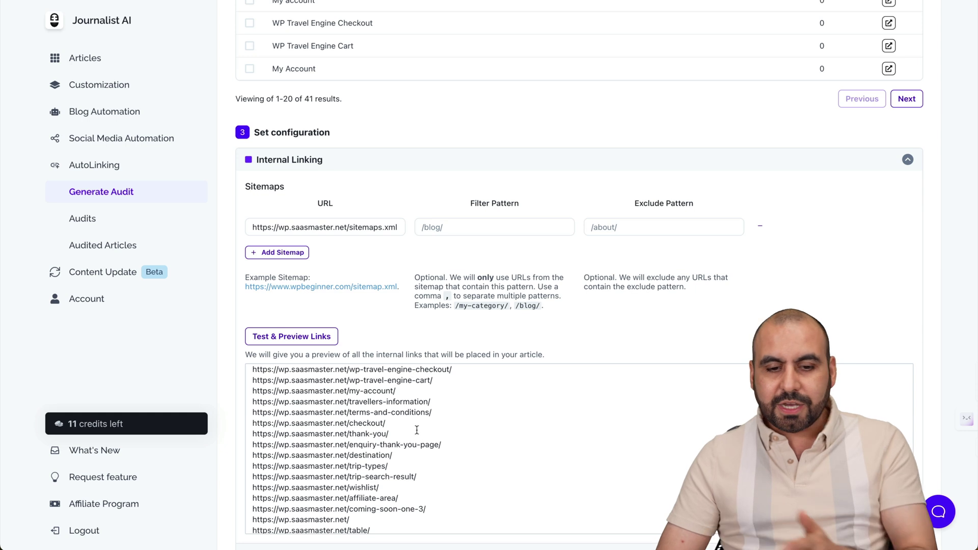
Set the sitemap's filter pattern to /blog/, copied from the previewed links, and preview the internal links again.
scroll(417, 432, up, 10)
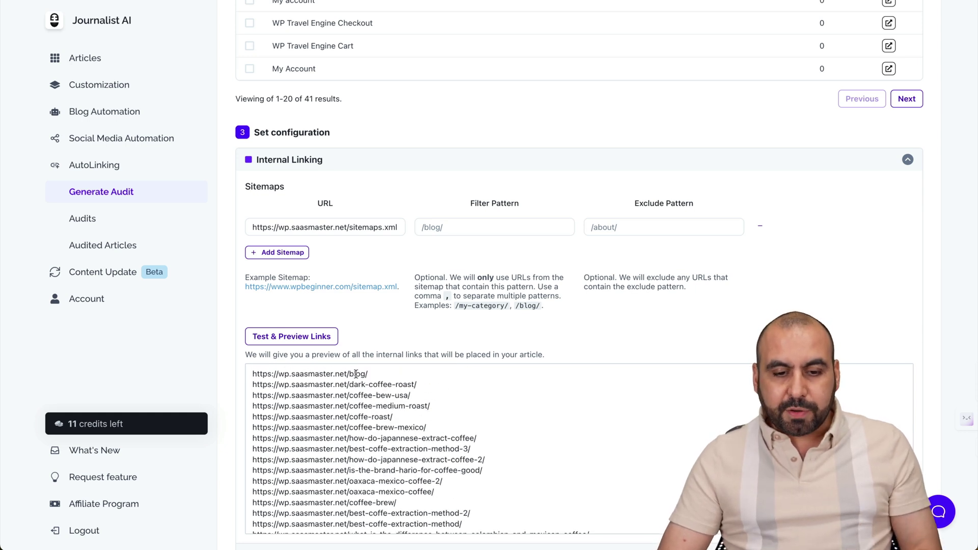
drag(347, 373, 375, 374)
key(ctrl+c)
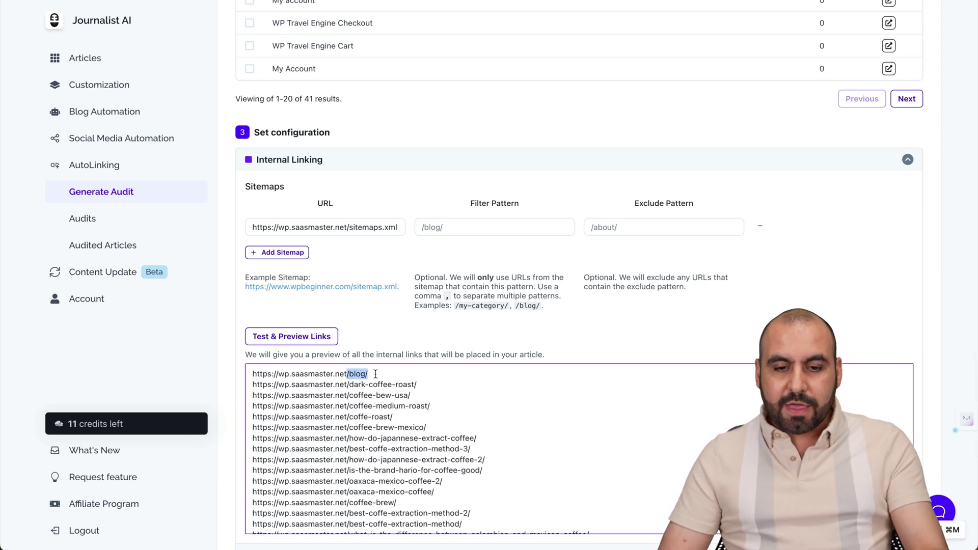
click(463, 222)
key(ctrl+v)
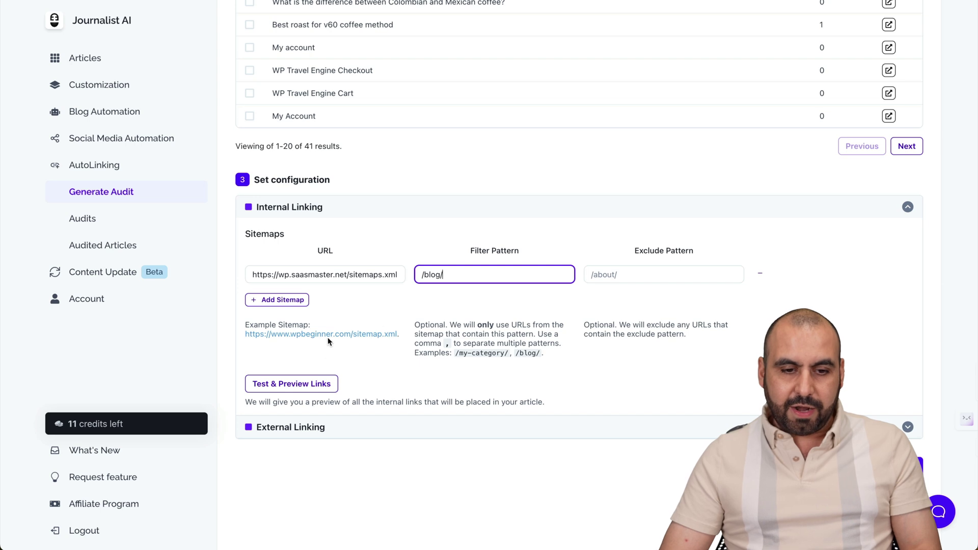
click(318, 386)
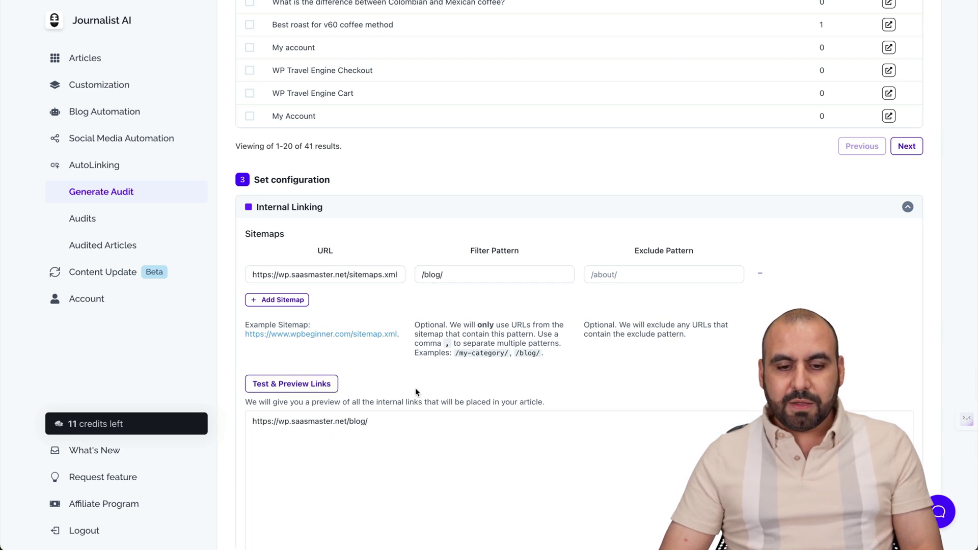
Clear the sitemap's filter pattern and preview the internal links again, looking through the unfiltered list.
scroll(415, 388, down, 2)
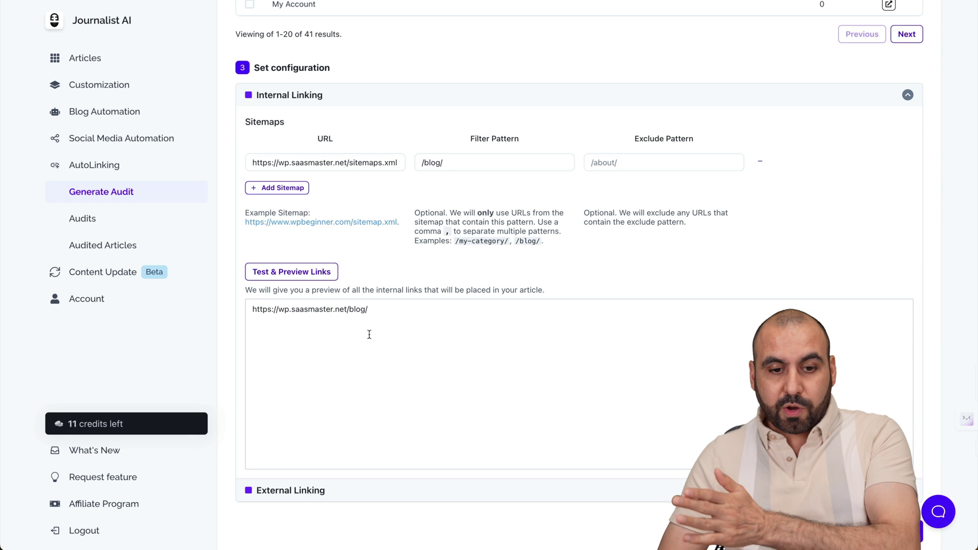
click(467, 163)
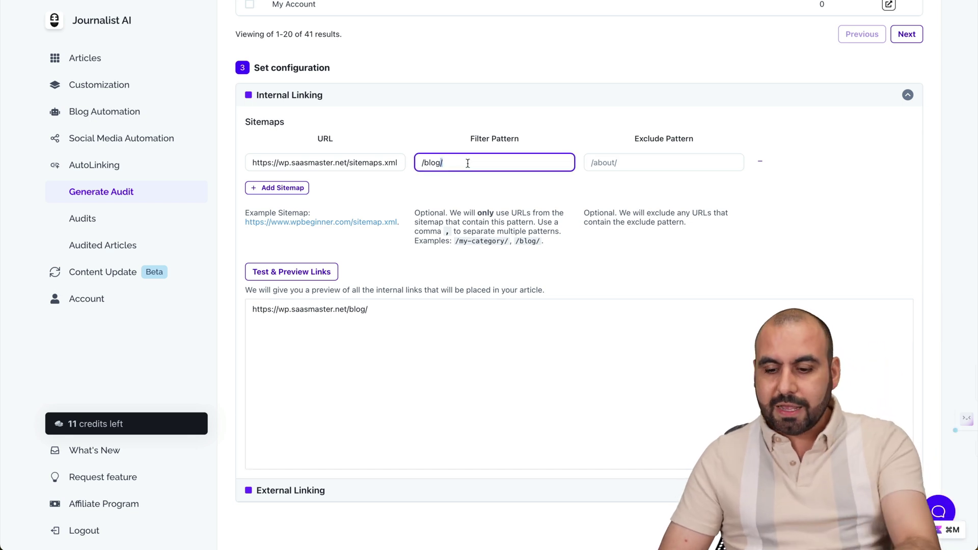
key(BackSpace)
key(BackSpace)
key(BackSpace)
key(BackSpace)
key(BackSpace)
key(BackSpace)
click(308, 383)
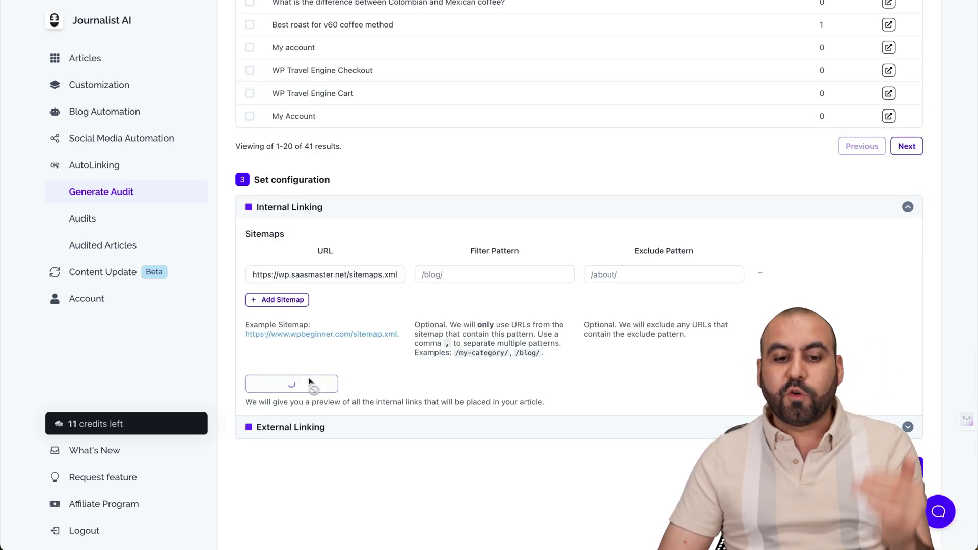
scroll(396, 375, down, 2)
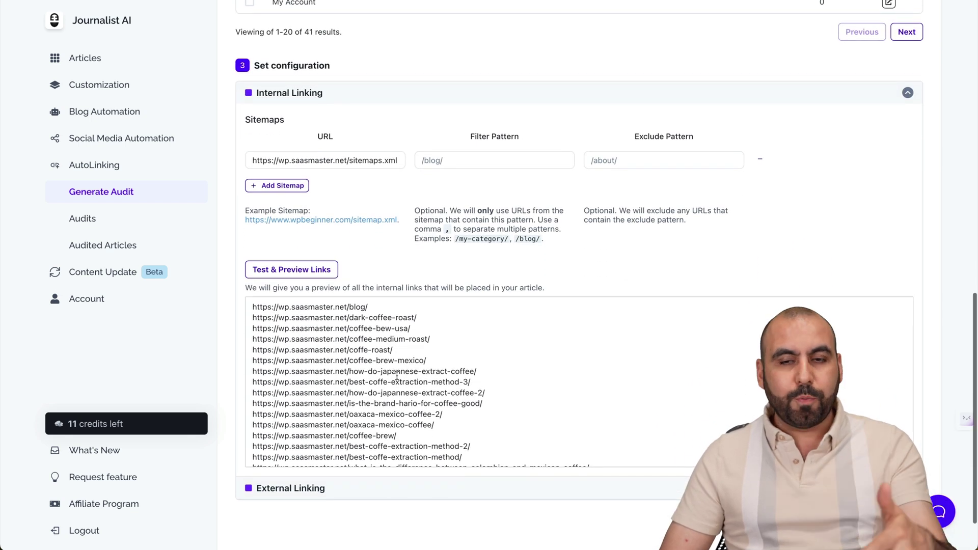
scroll(396, 376, down, 3)
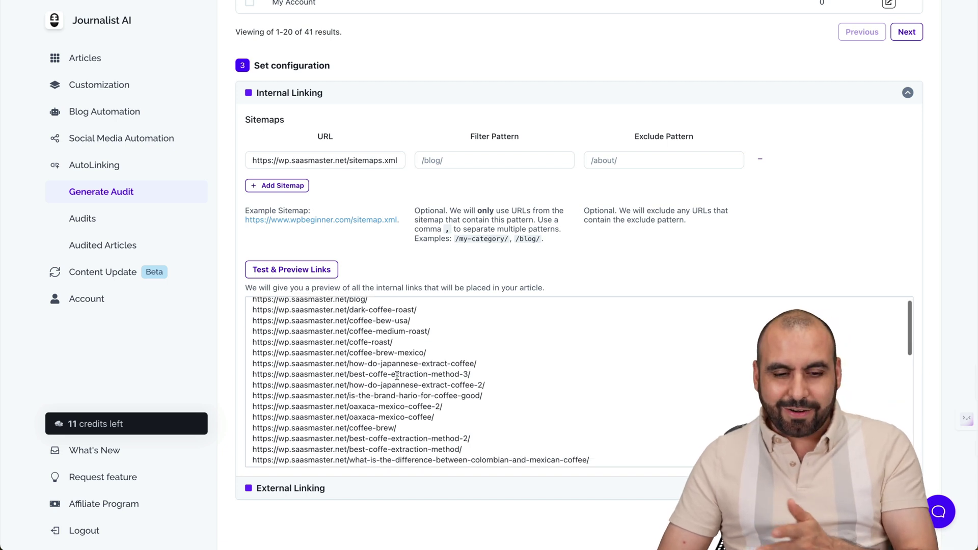
scroll(449, 498, down, 1)
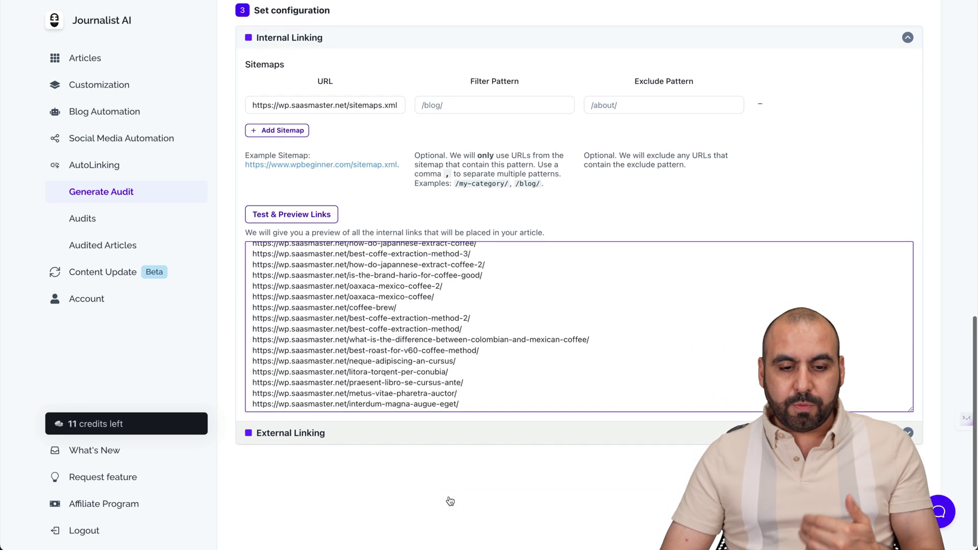
Expand the External Linking configuration and examine its include-link field and target country choices.
click(402, 432)
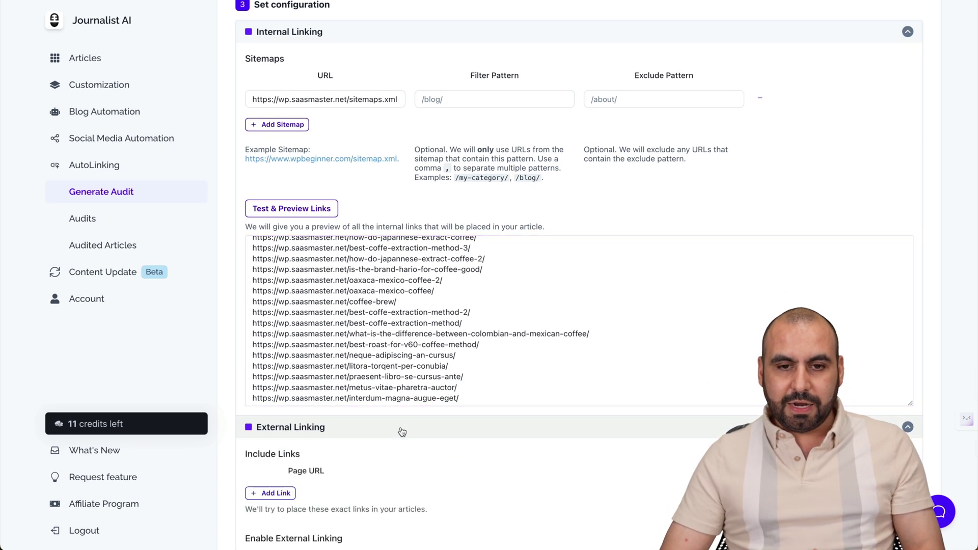
scroll(400, 430, down, 5)
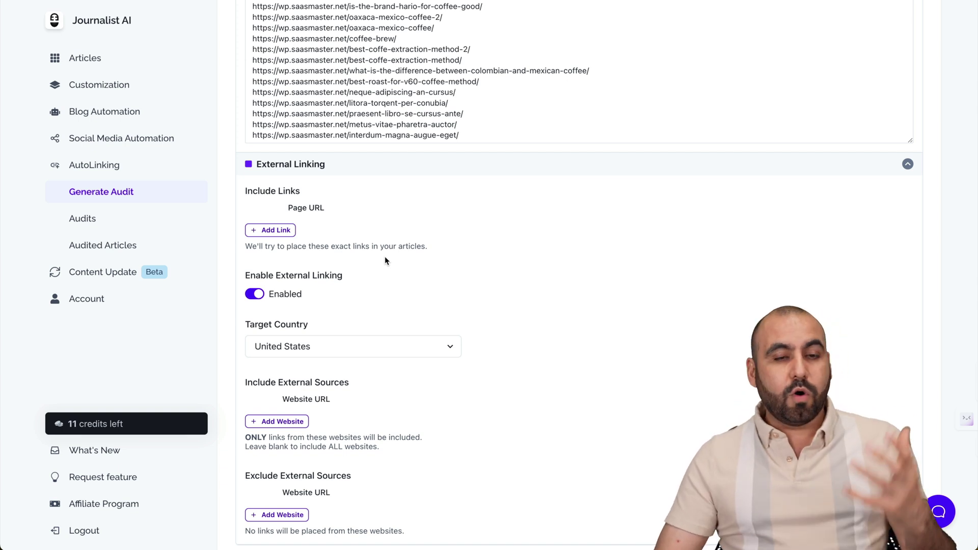
click(286, 232)
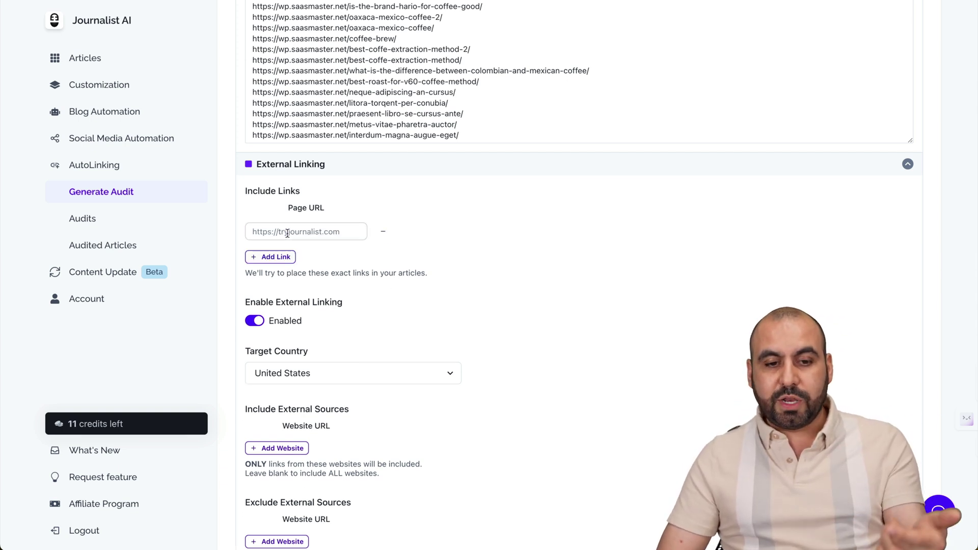
click(383, 231)
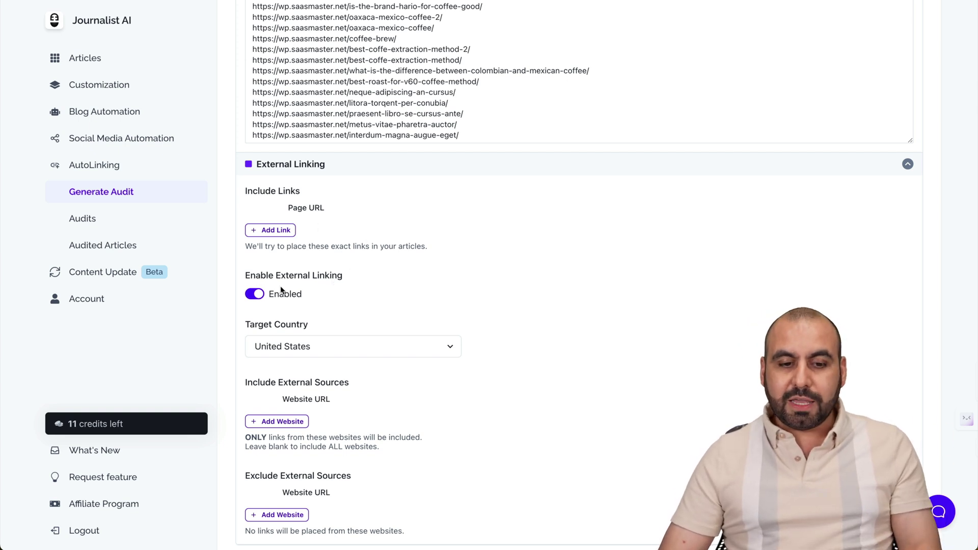
scroll(392, 319, down, 2)
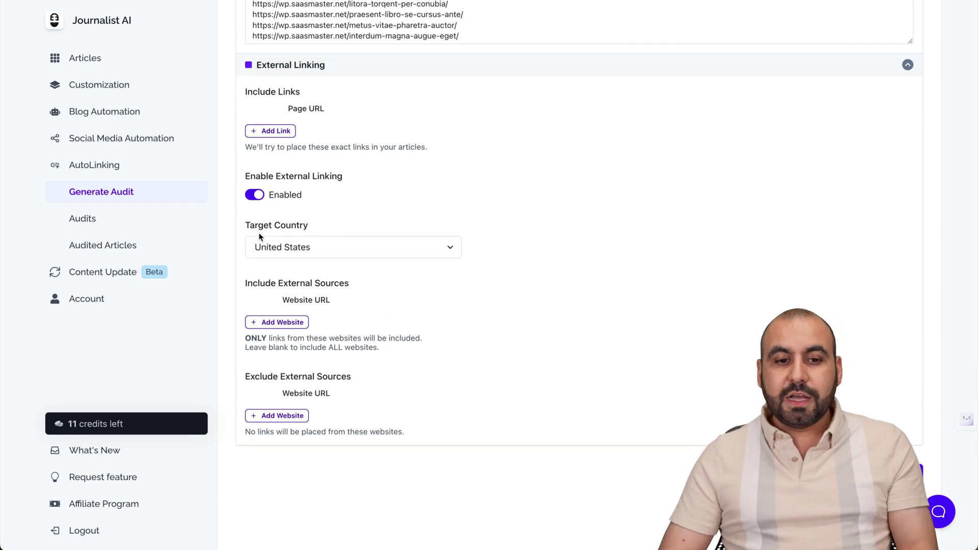
click(375, 254)
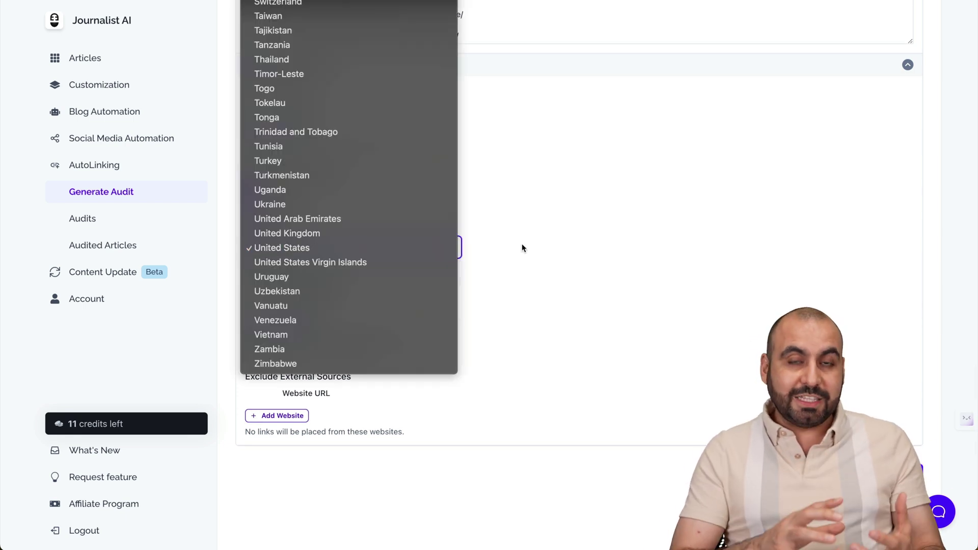
click(451, 248)
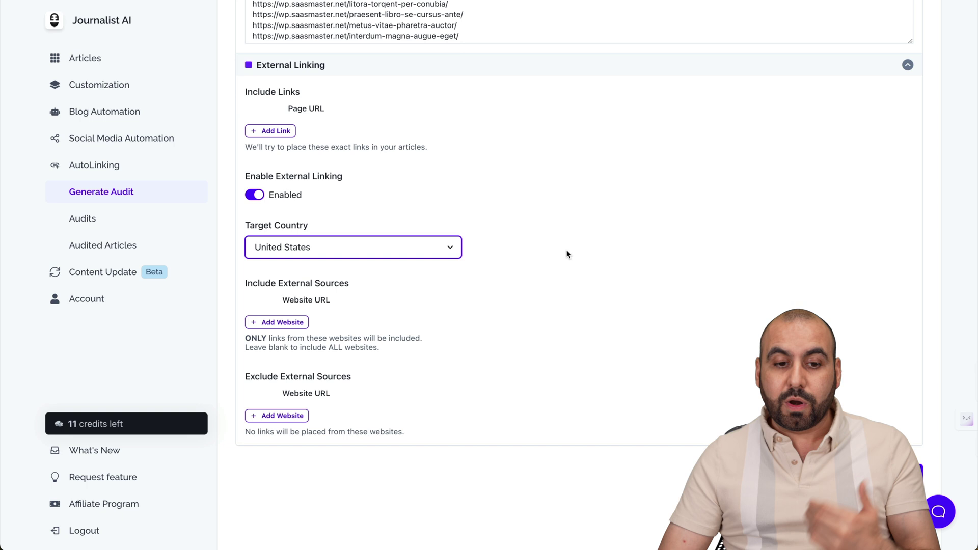
scroll(567, 253, down, 1)
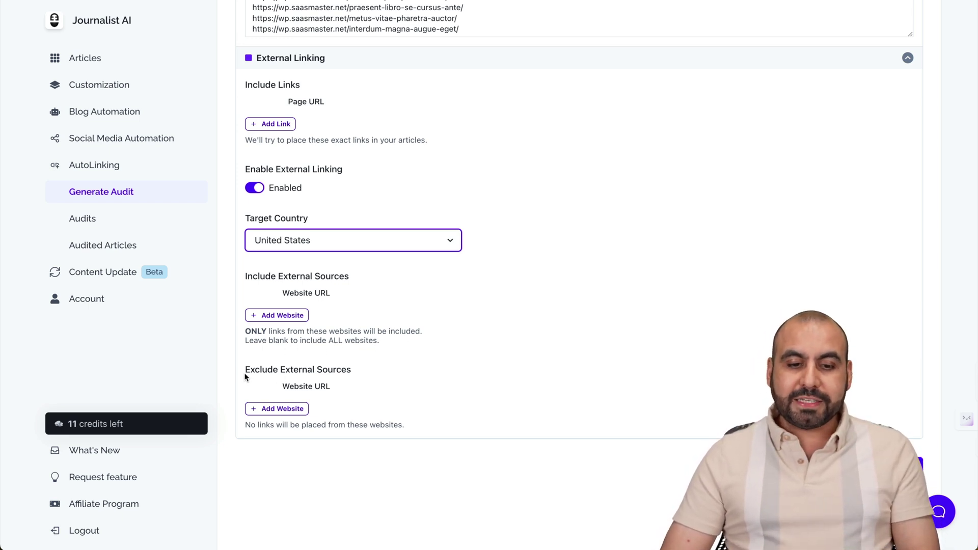
click(294, 411)
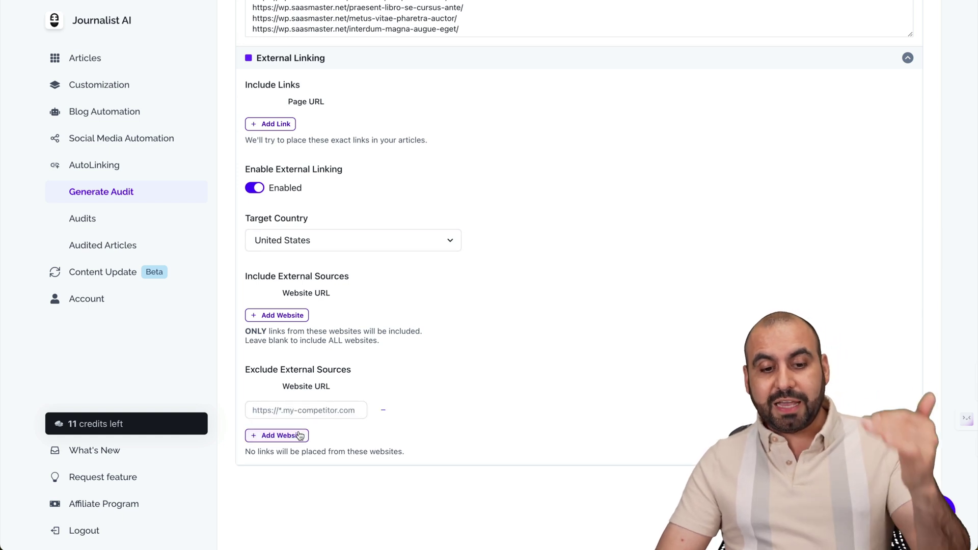
click(315, 412)
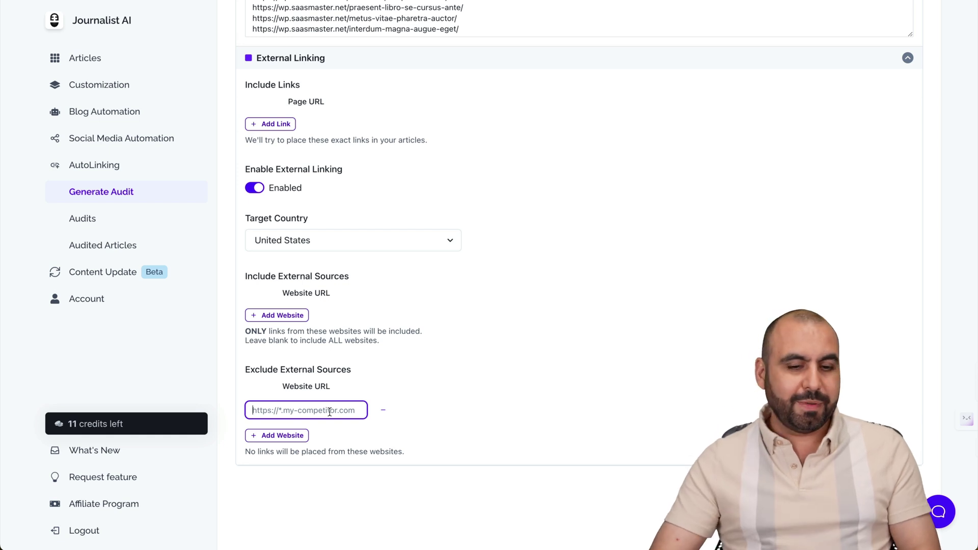
click(383, 411)
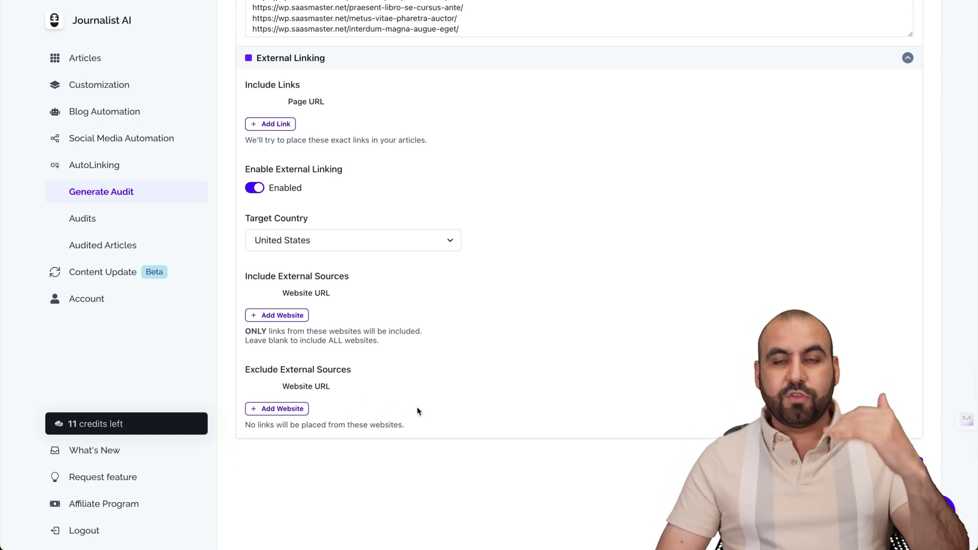
click(302, 411)
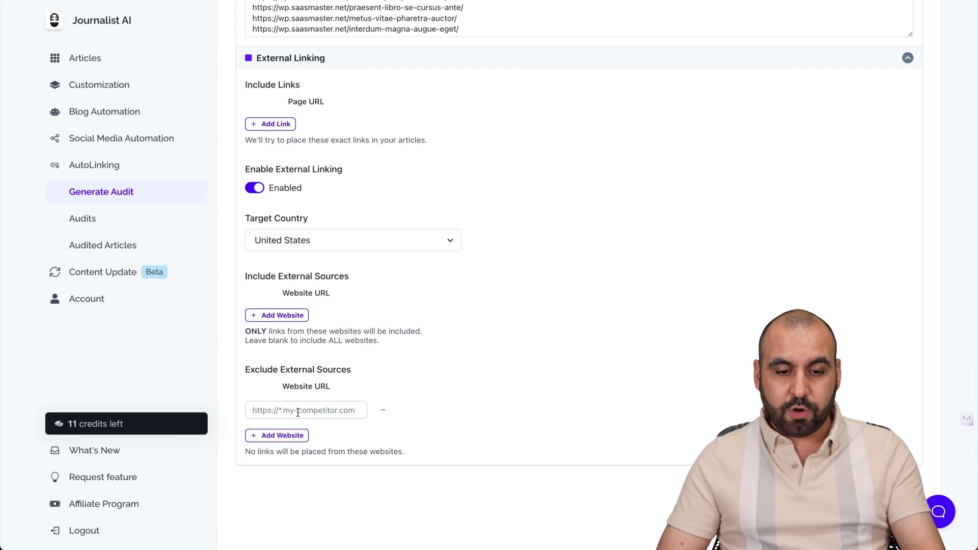
click(383, 410)
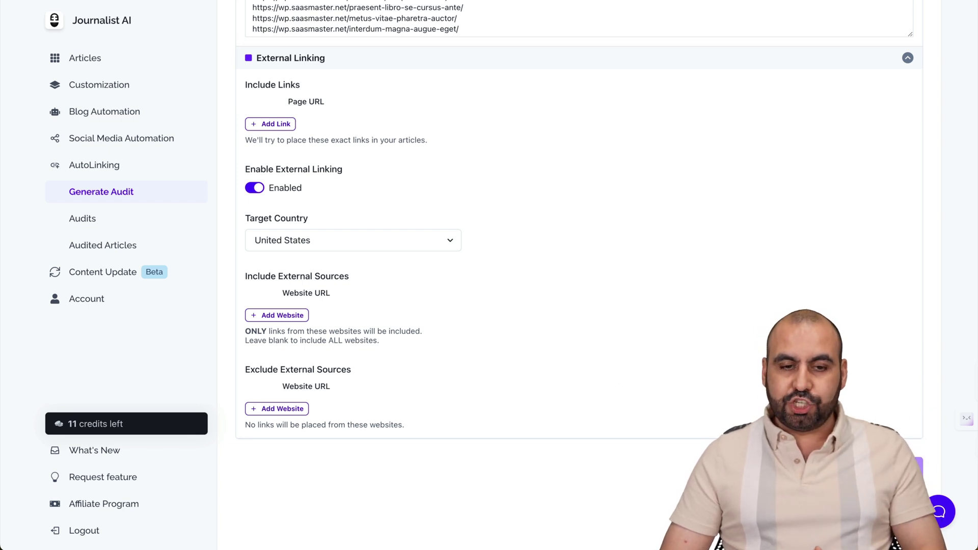
Submit the configured linking audit and open the newest SaaS Master audit in the audits list.
click(897, 466)
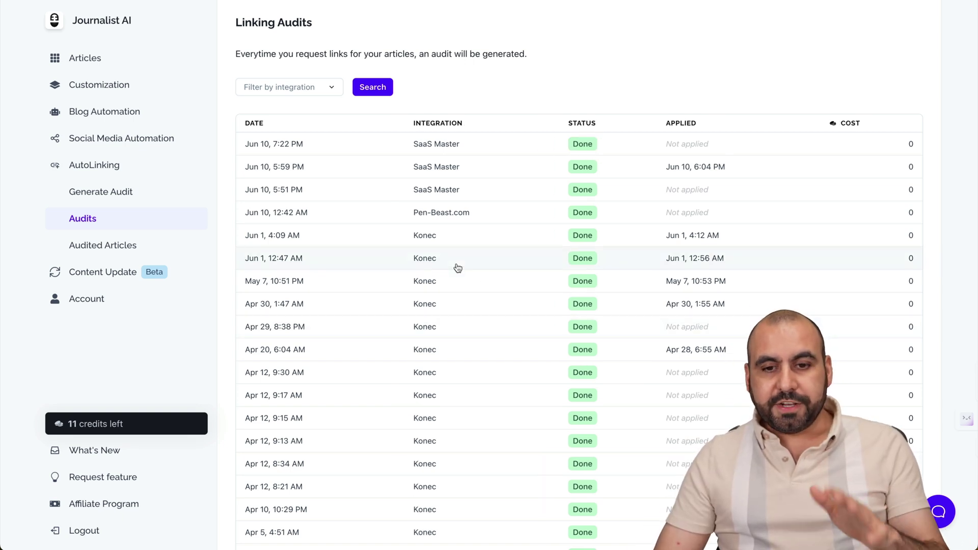
click(282, 154)
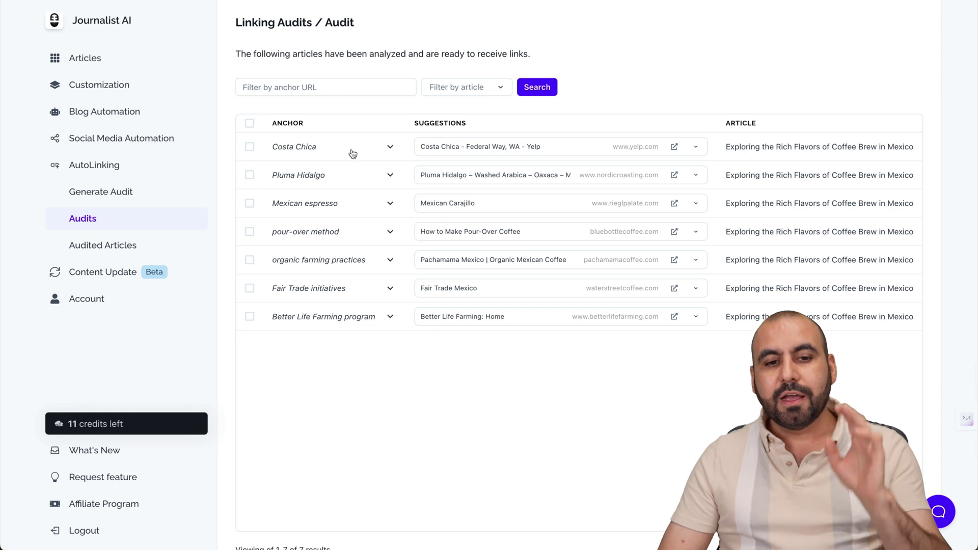
Expand the context of the Costa Chica anchor and locate that phrase in the published coffee article's introduction.
click(382, 153)
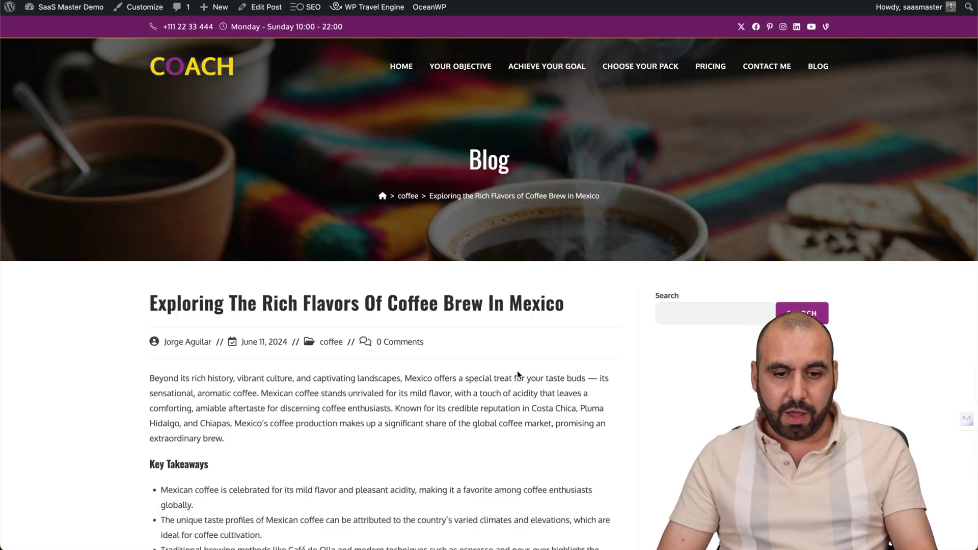
scroll(518, 370, down, 5)
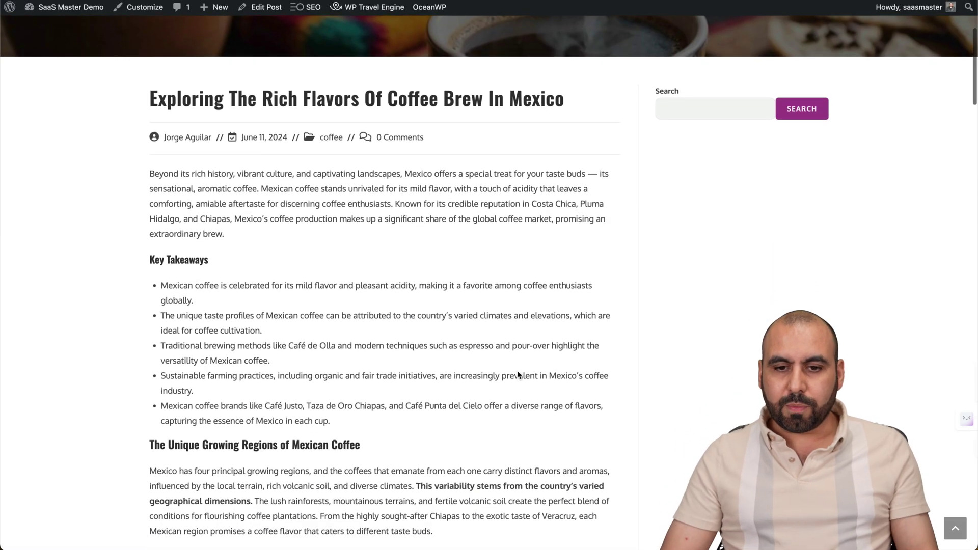
drag(532, 204, 574, 205)
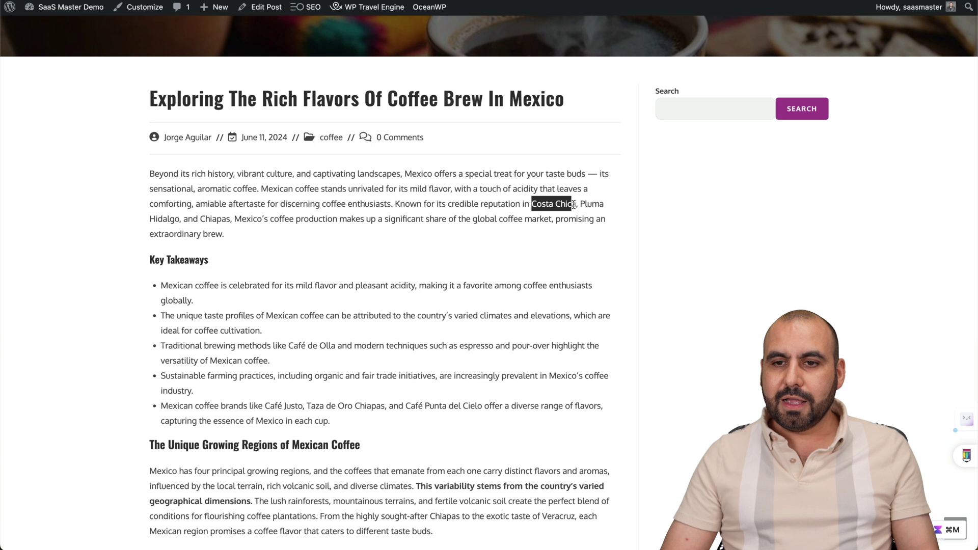
click(573, 205)
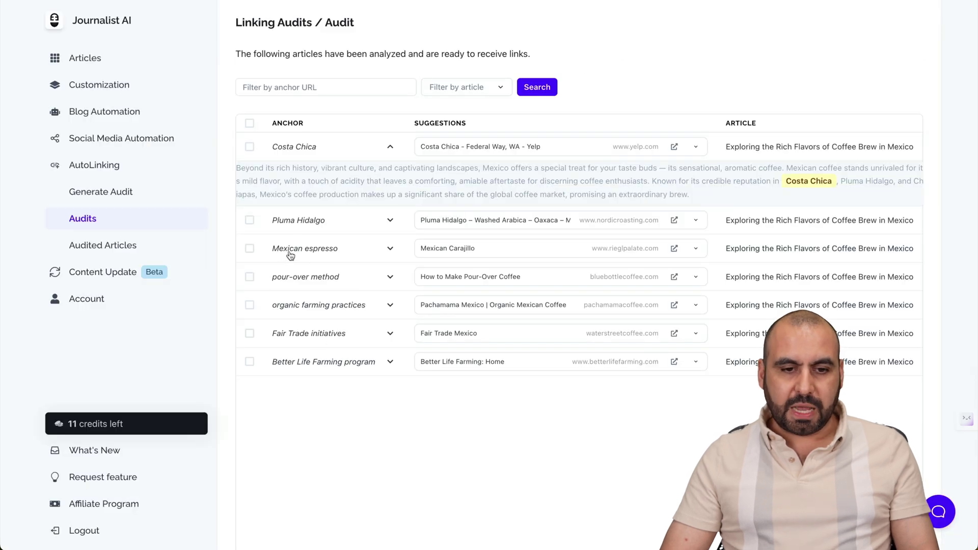
Copy the anchor text Mexican espresso, search for it in the published article, and return to the audit.
drag(270, 249, 340, 254)
key(ctrl+c)
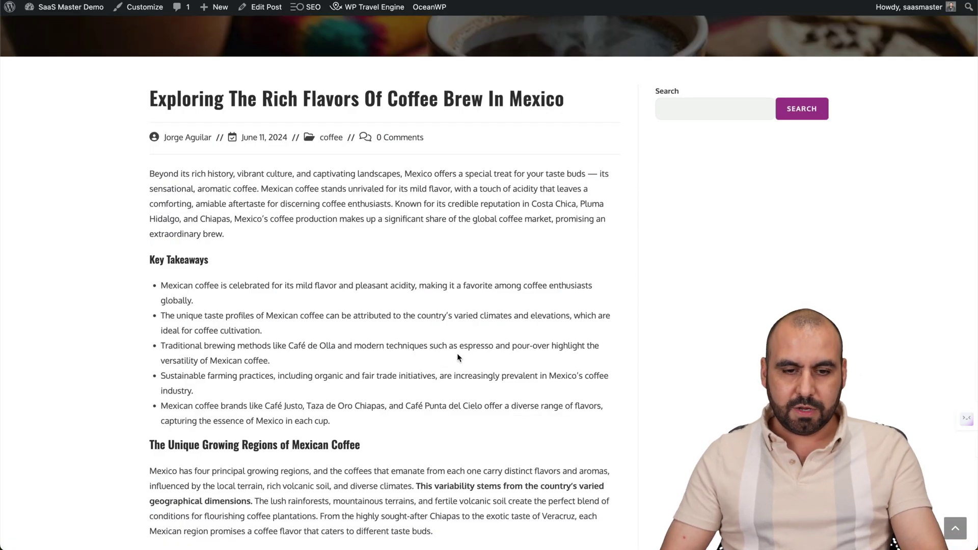
key(ctrl+f)
key(ctrl+v)
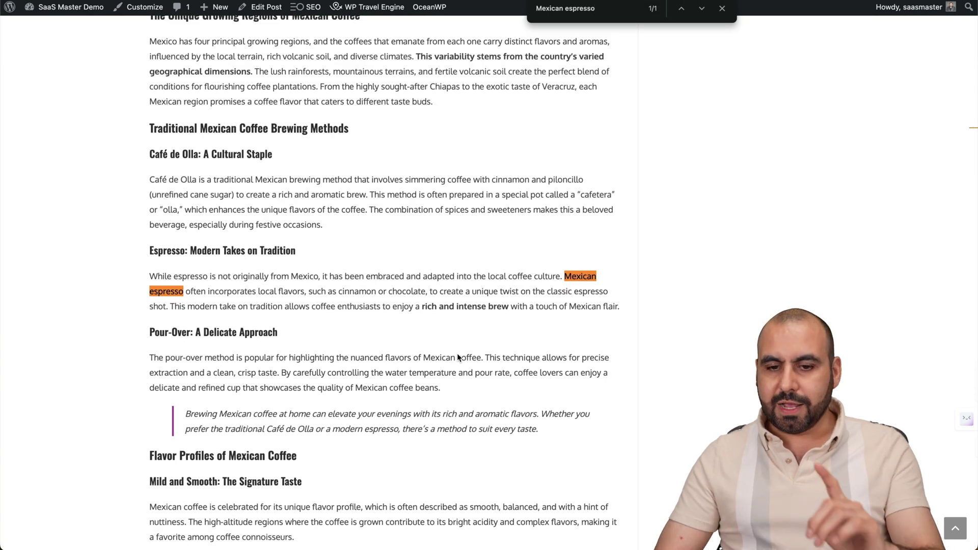
click(723, 9)
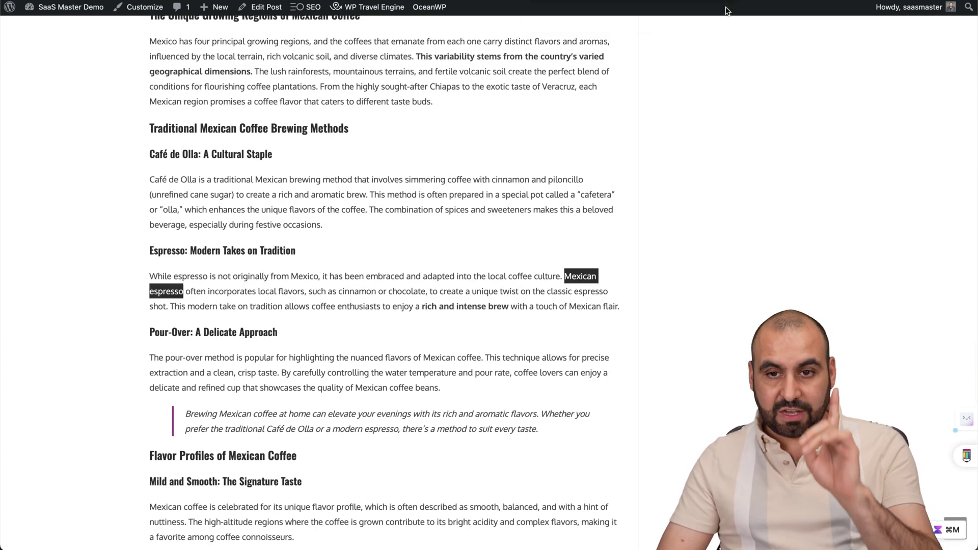
key(ctrl+shift+Tab)
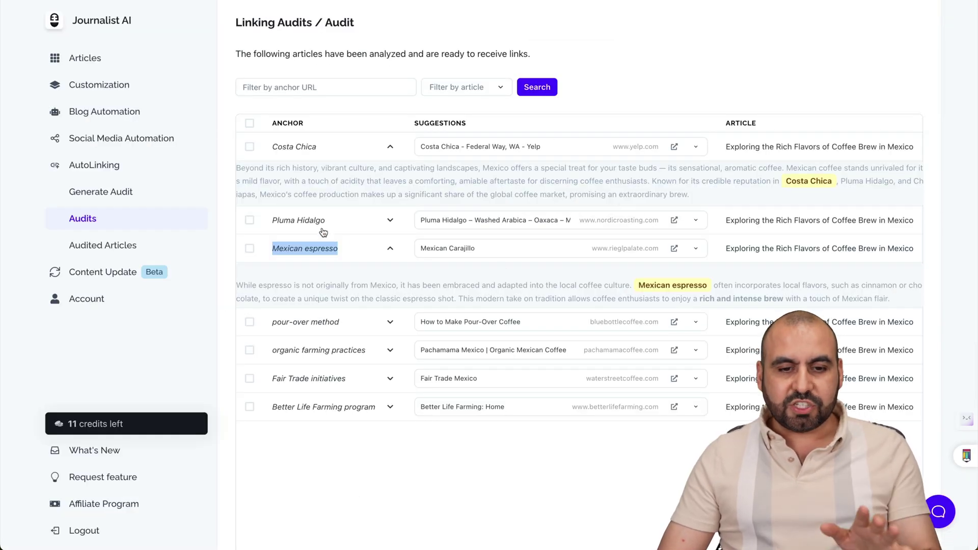
Collapse the expanded Mexican espresso and Costa Chica contexts and review the alternative link suggestions for Costa Chica.
click(390, 248)
click(386, 151)
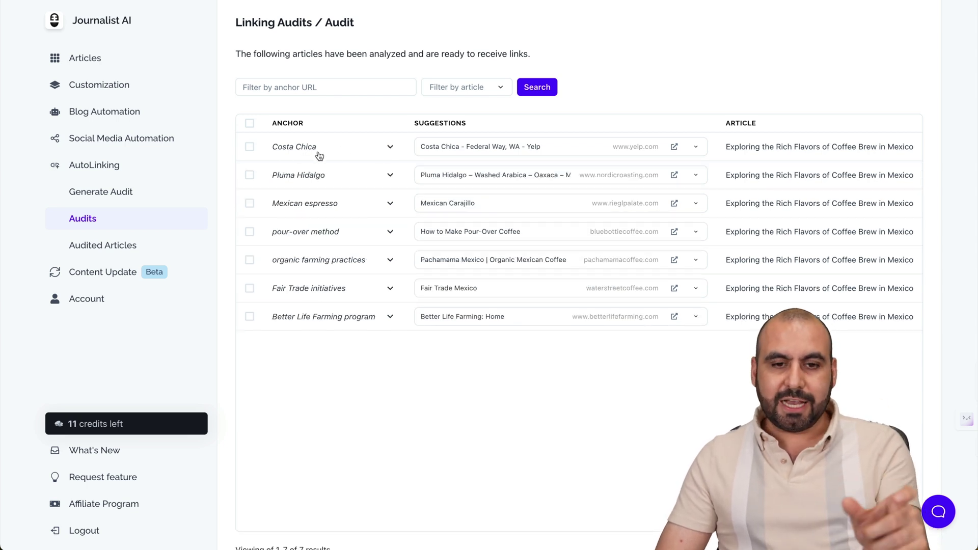
click(696, 147)
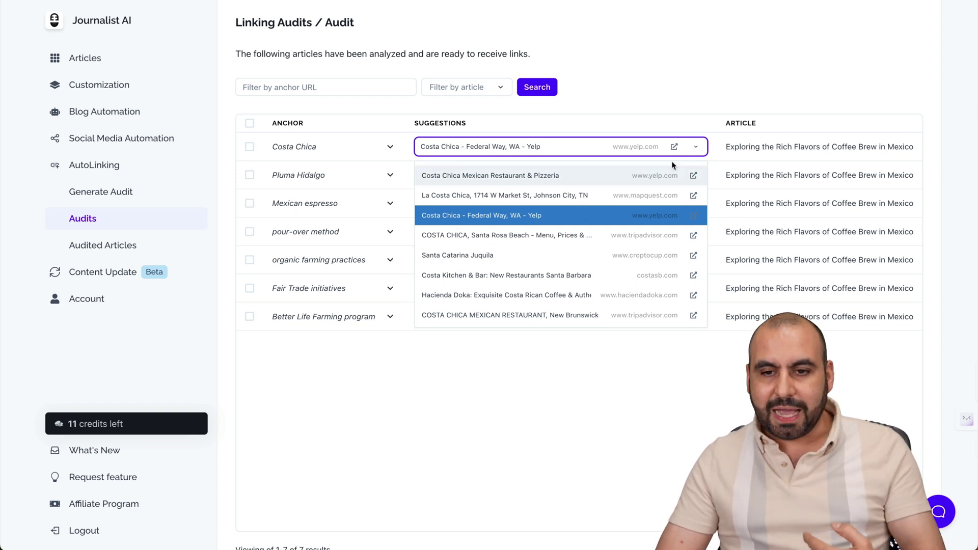
click(700, 149)
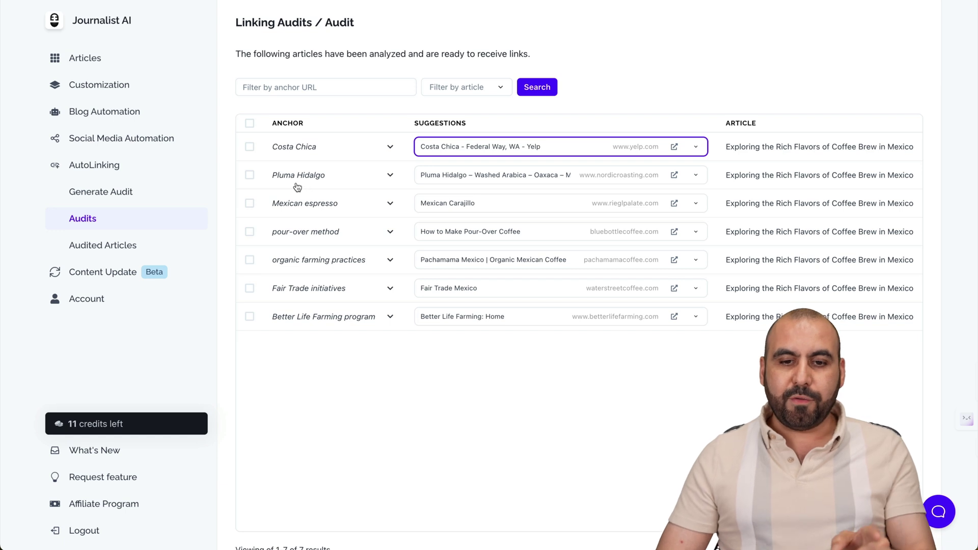
Assign the Canopy Point Coffee Amazon link to Pluma Hidalgo and Mexican Mocha Recipe to Mexican espresso, and select both anchors.
click(693, 176)
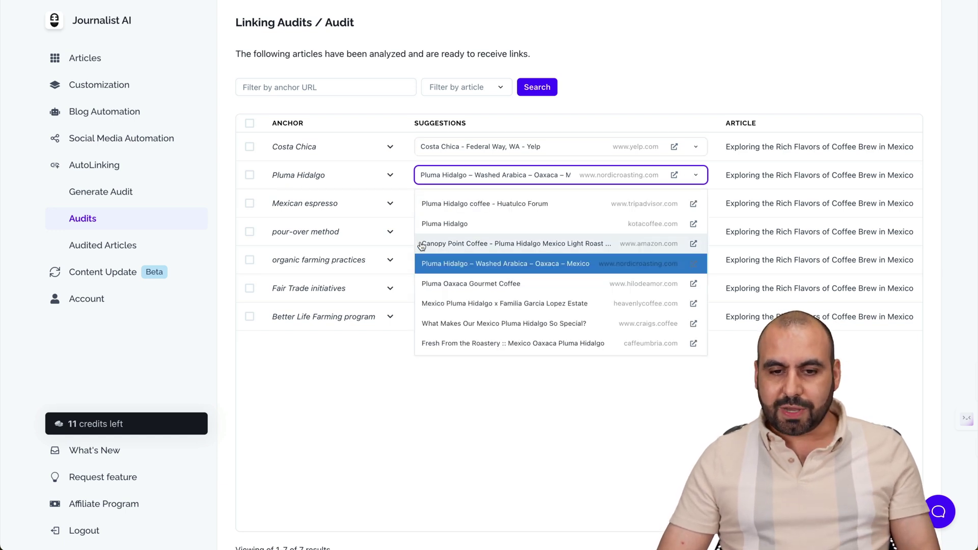
click(593, 244)
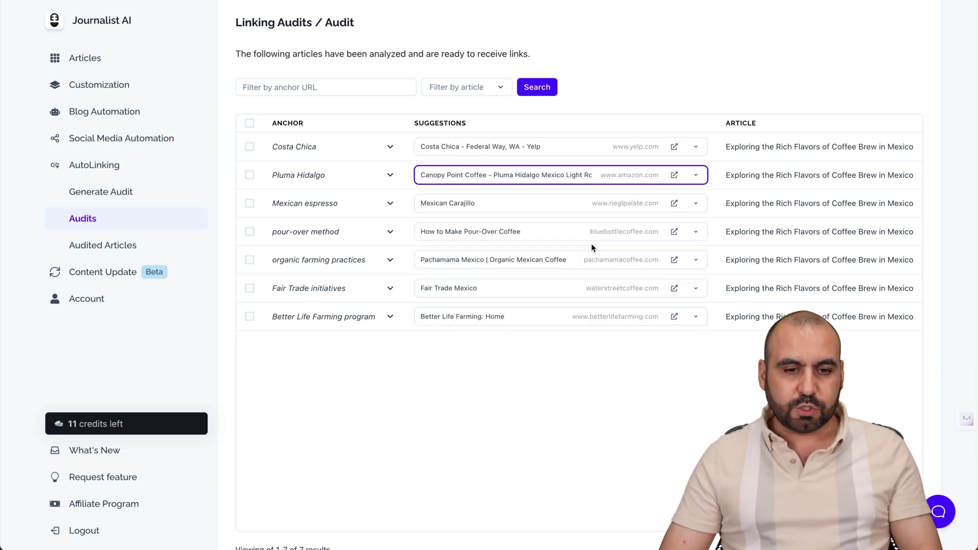
click(491, 206)
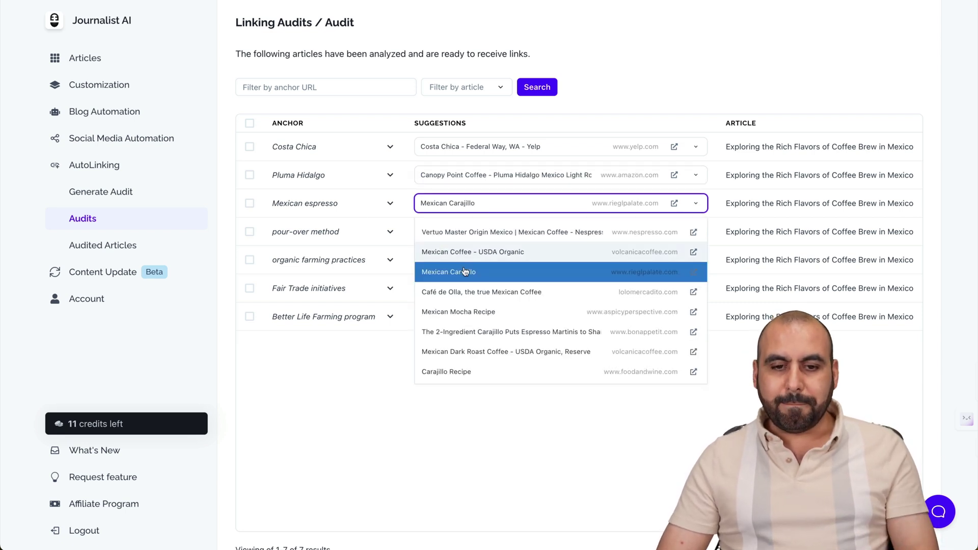
click(498, 312)
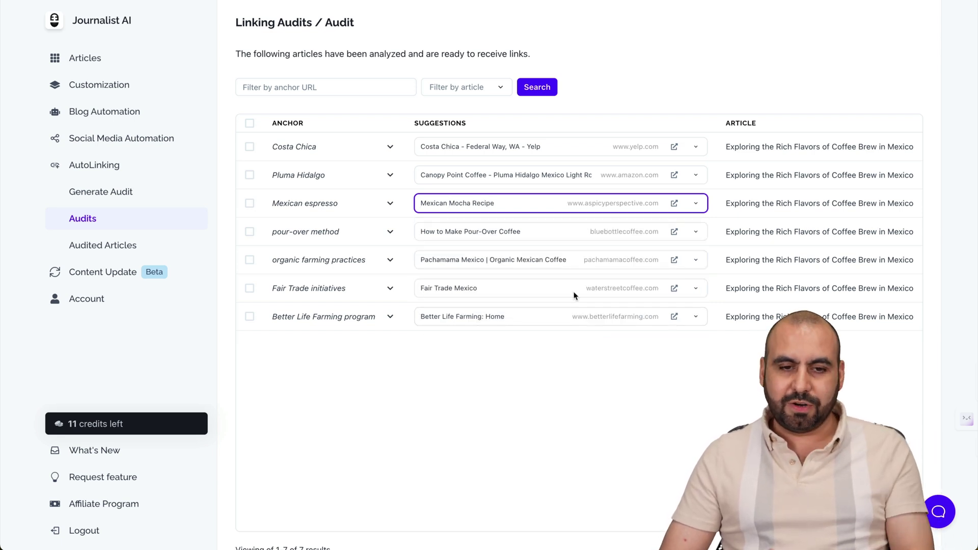
click(249, 175)
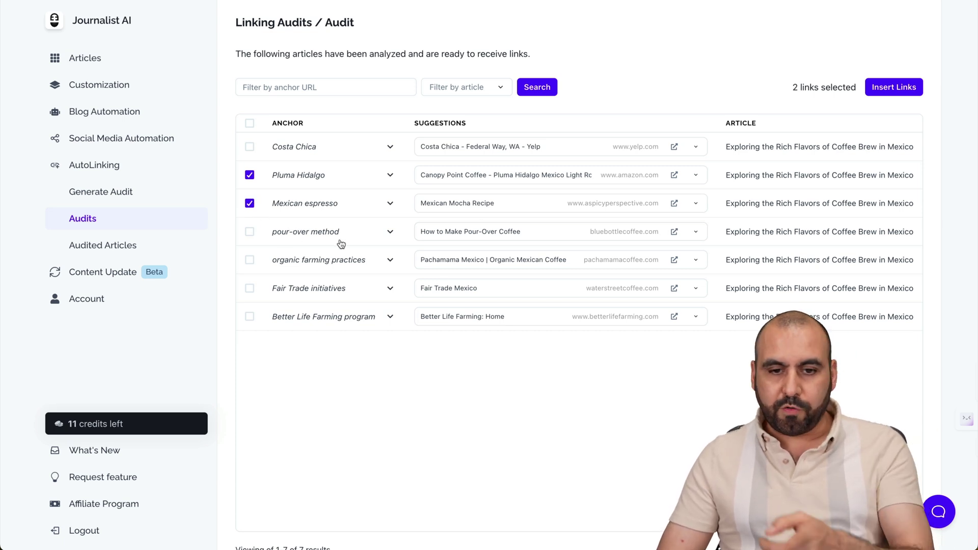
Open the suggested Blue Bottle page for the pour-over method anchor, skim its brewing guide, and return to the audit.
click(674, 233)
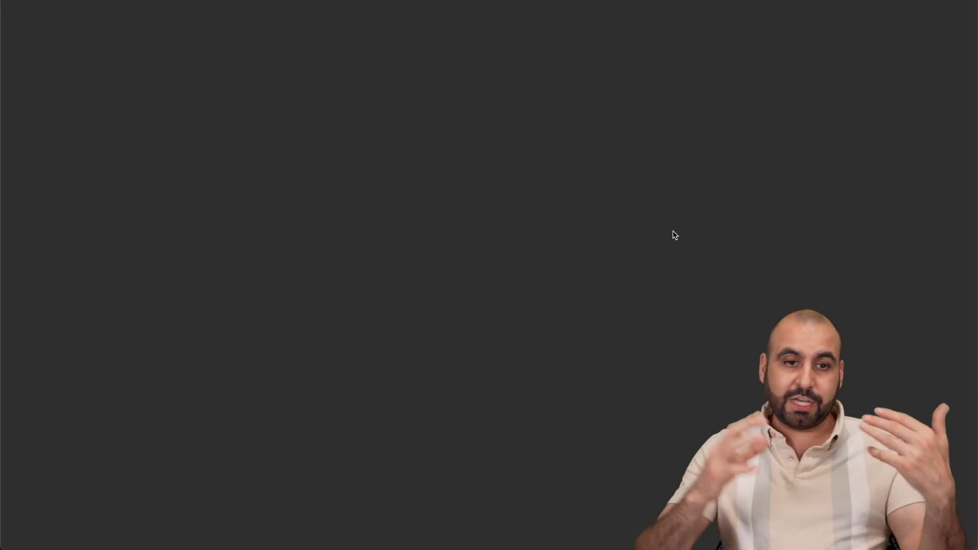
scroll(672, 232, down, 20)
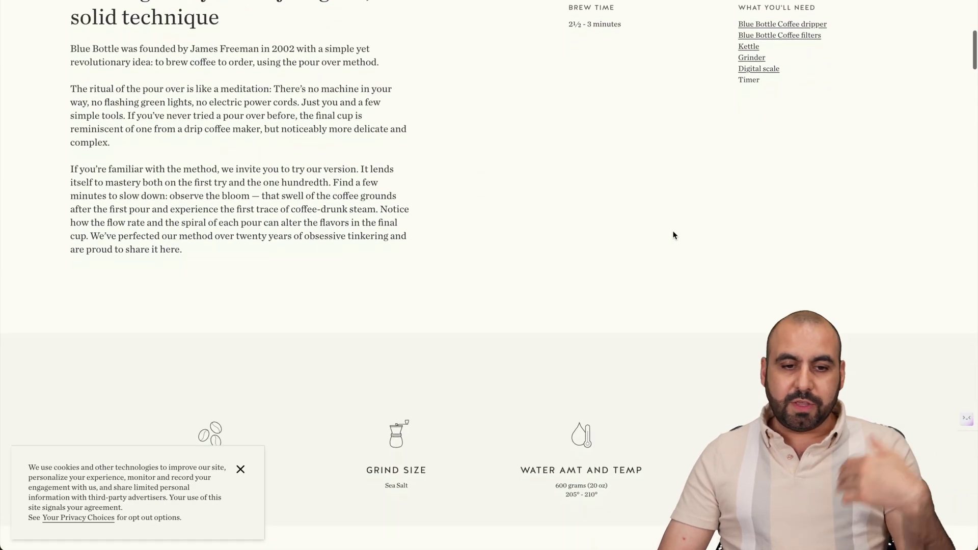
scroll(673, 235, down, 15)
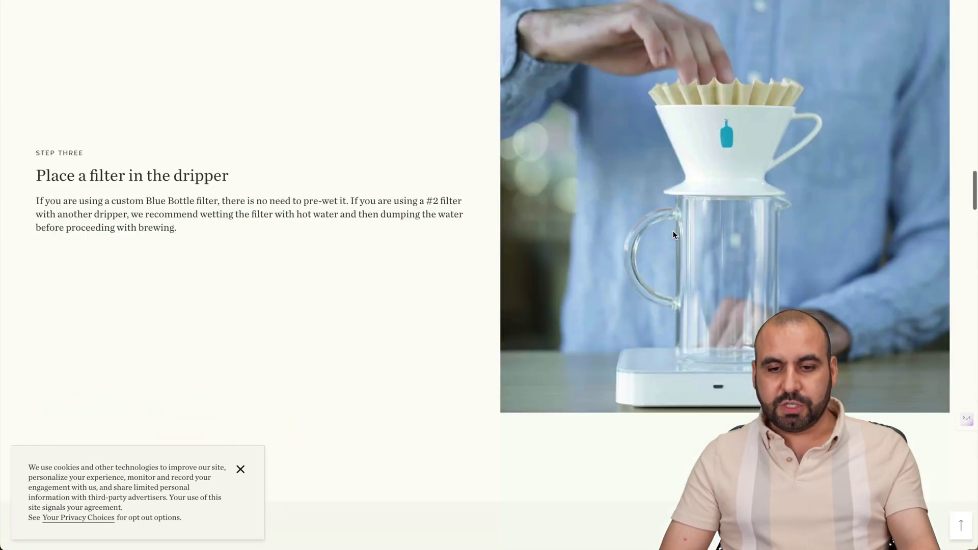
scroll(674, 234, up, 15)
scroll(674, 234, up, 15)
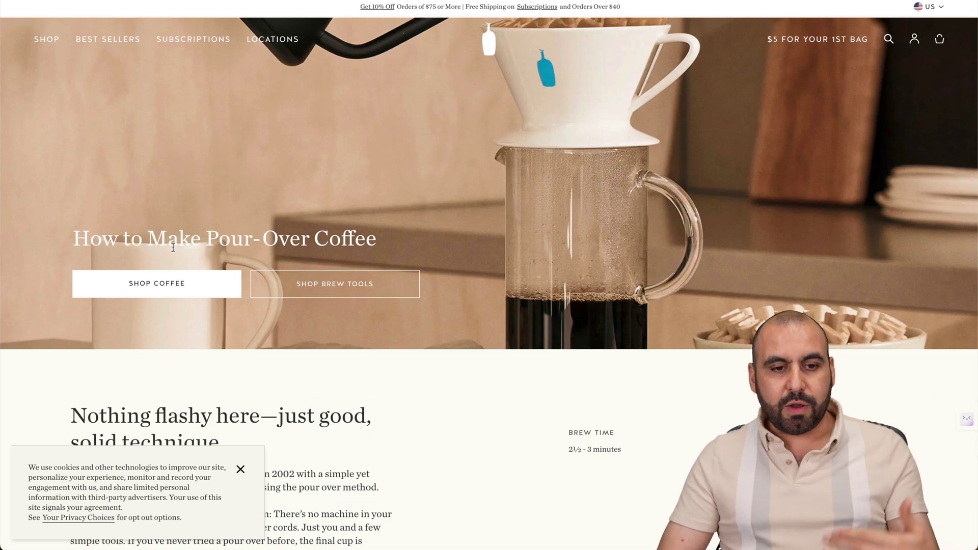
key(ctrl+w)
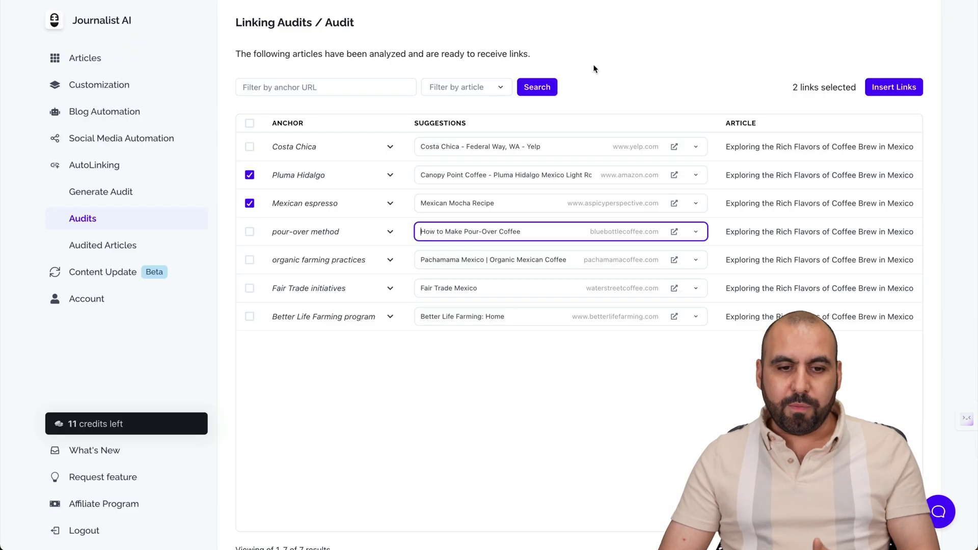
Add the pour-over method anchor to the selection and apply the audit to insert the selected links into the article.
click(250, 232)
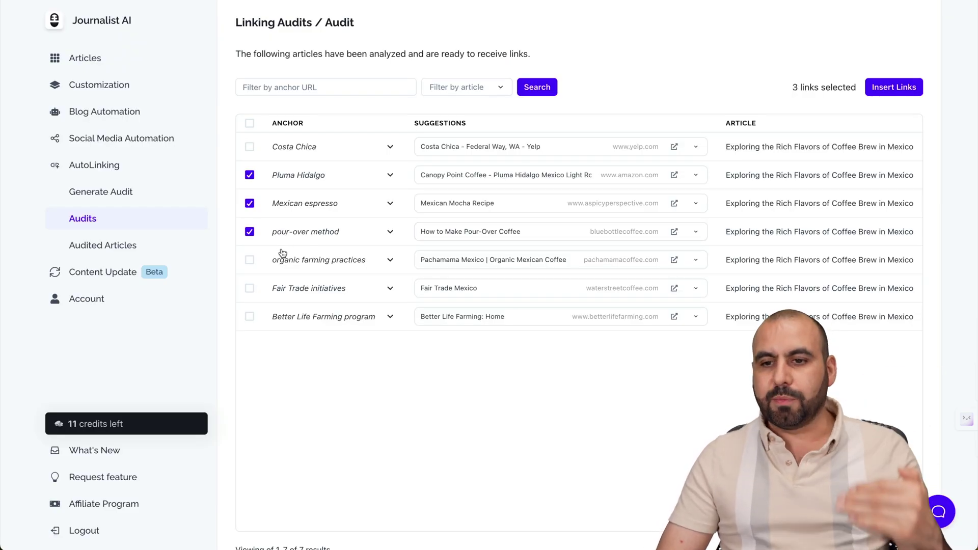
scroll(442, 387, down, 2)
scroll(442, 387, up, 2)
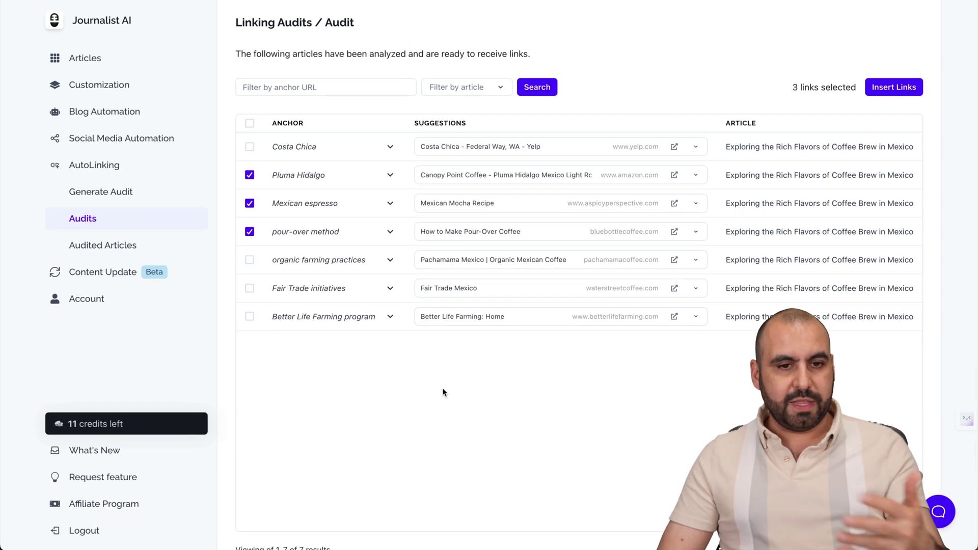
click(878, 91)
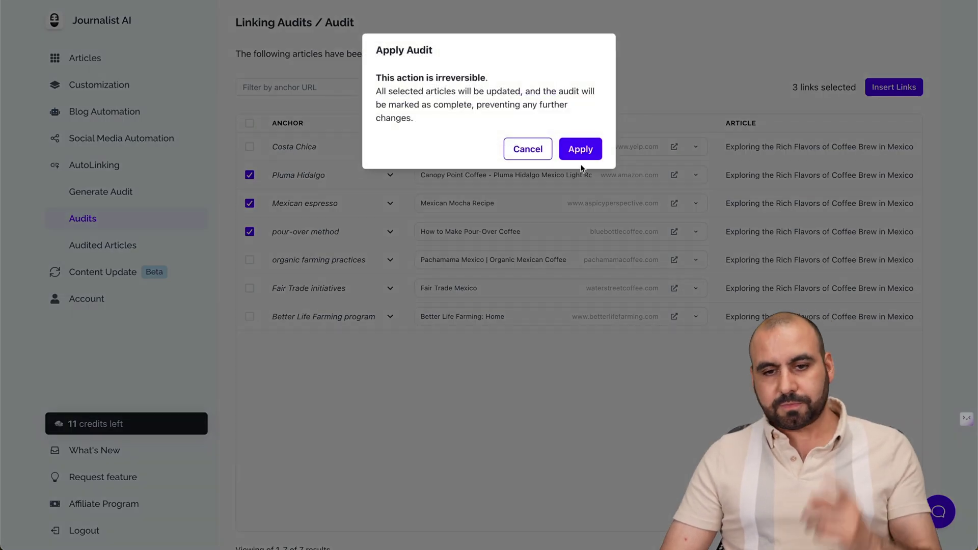
click(585, 149)
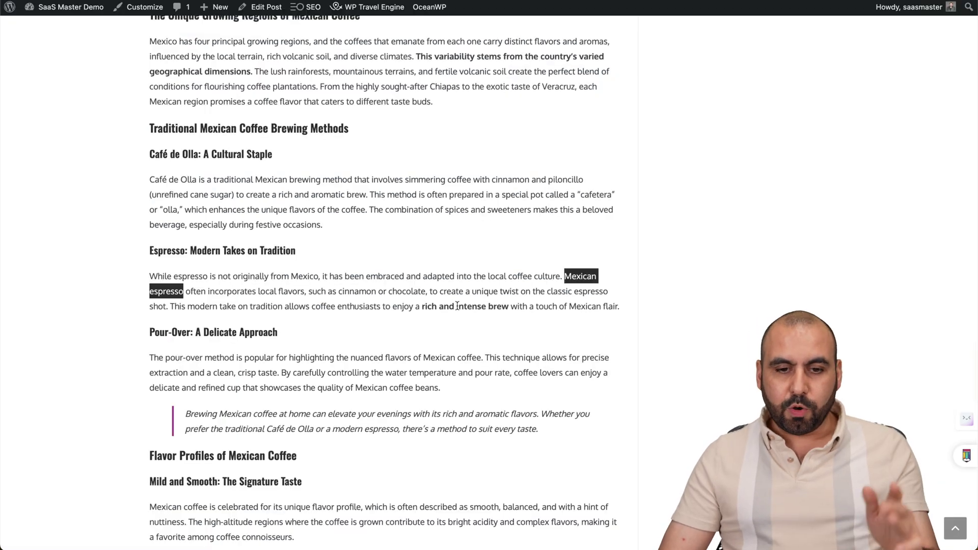
Refresh the published coffee article, test the Pluma Hidalgo link in its introduction, and return to the article.
scroll(433, 264, up, 15)
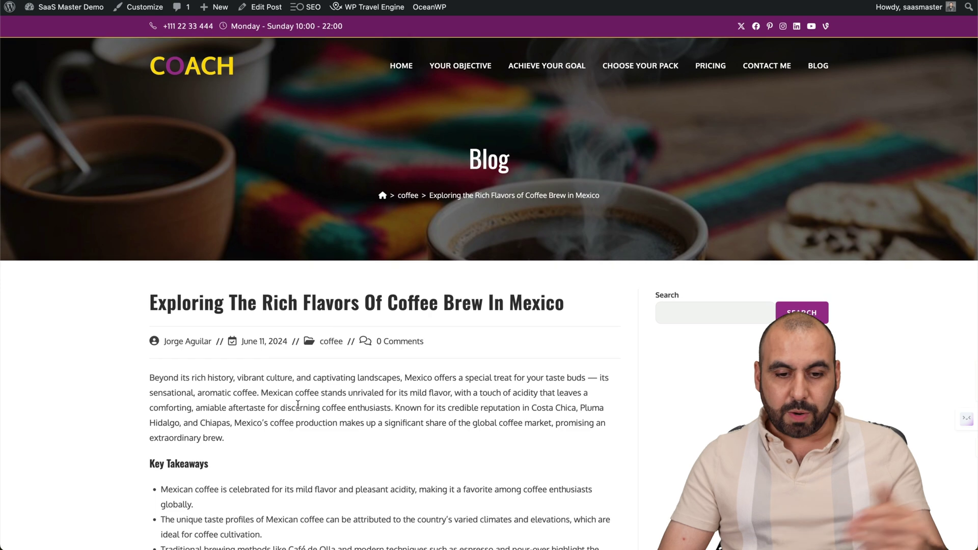
scroll(298, 404, down, 20)
scroll(297, 405, up, 20)
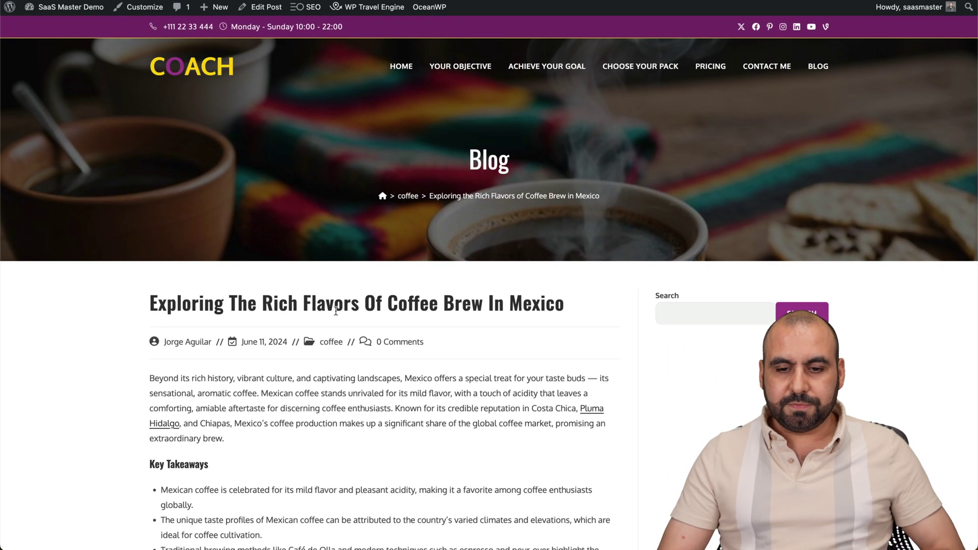
scroll(588, 415, down, 5)
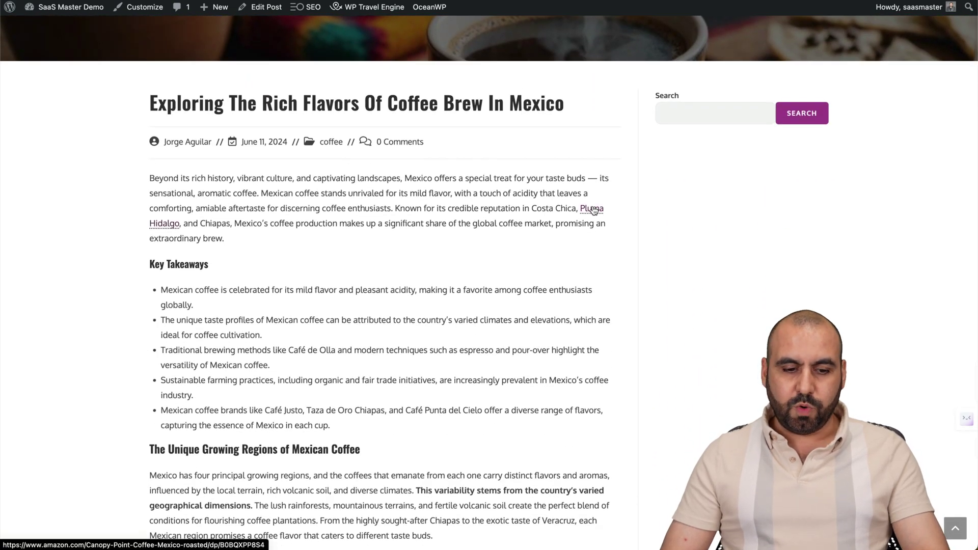
click(593, 210)
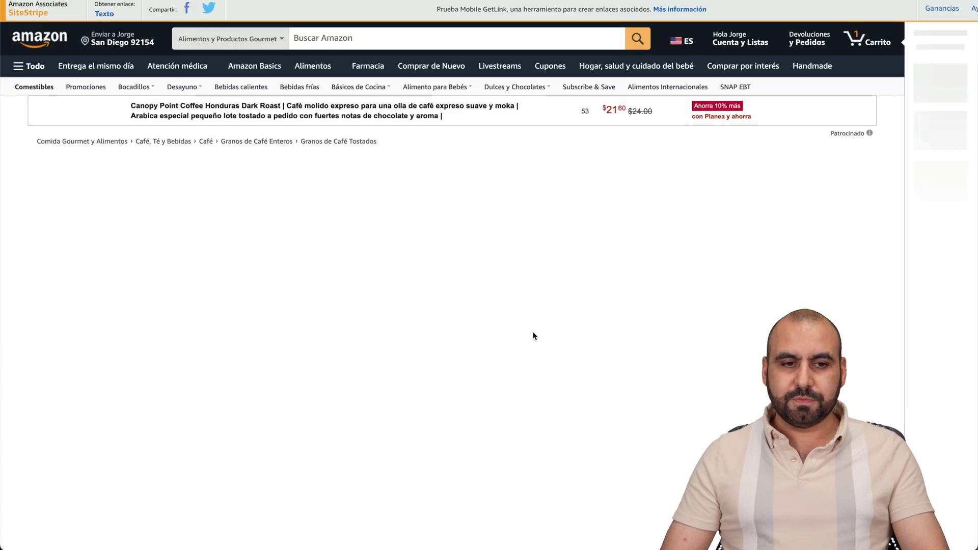
scroll(499, 362, left, 5)
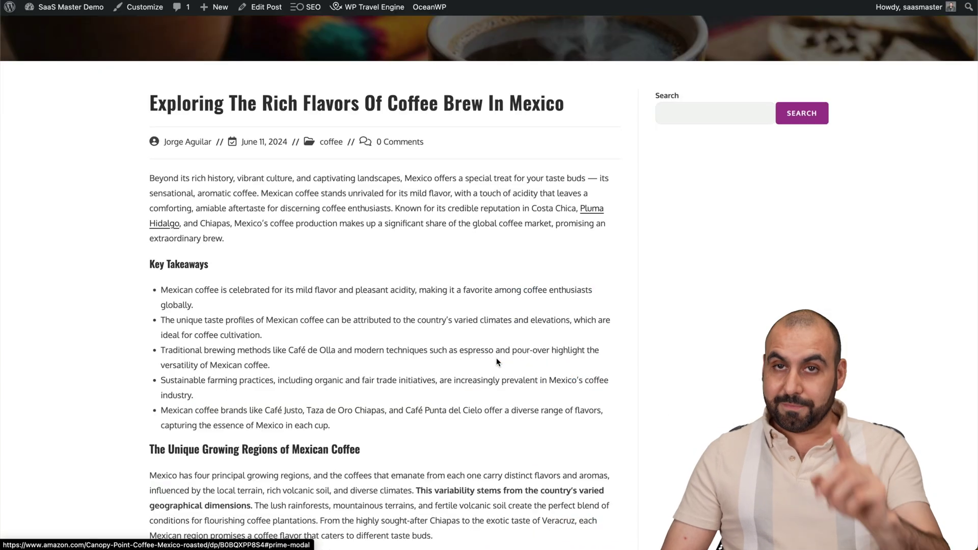
Test the Mexican espresso link in the article's espresso section and return to the article.
scroll(500, 384, down, 5)
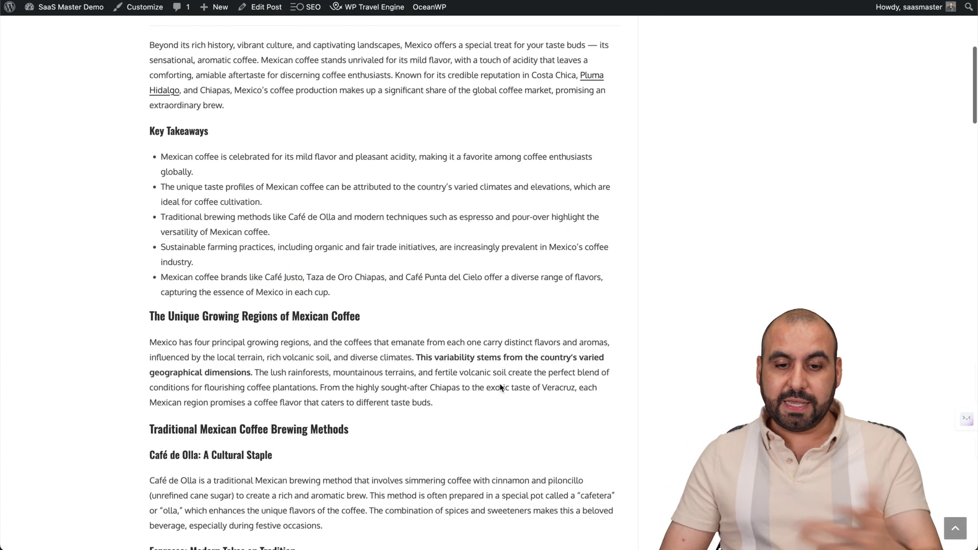
scroll(462, 388, down, 3)
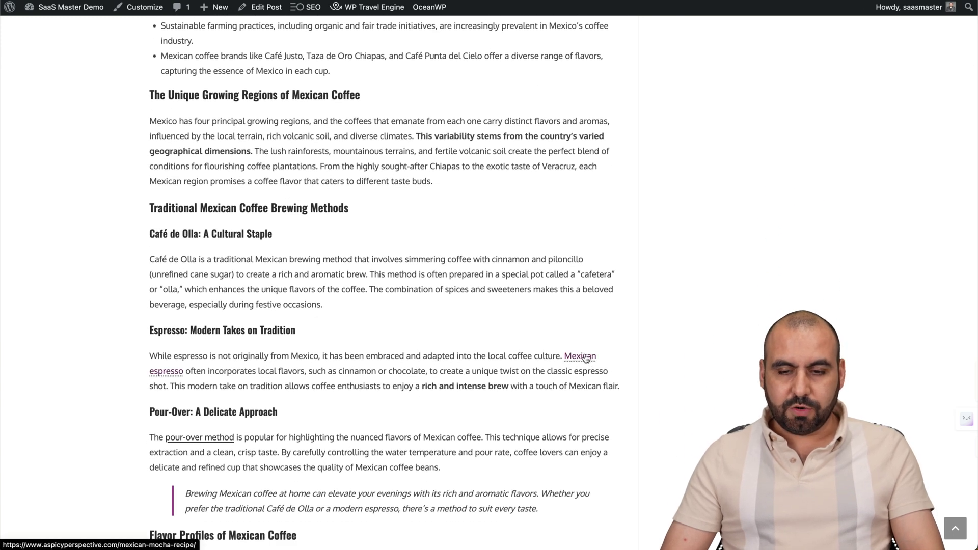
click(590, 360)
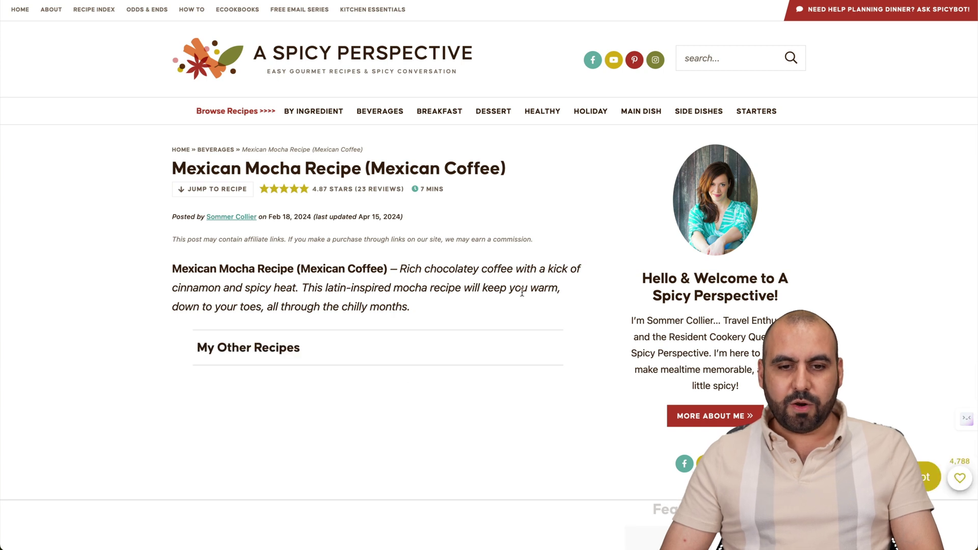
scroll(522, 295, down, 10)
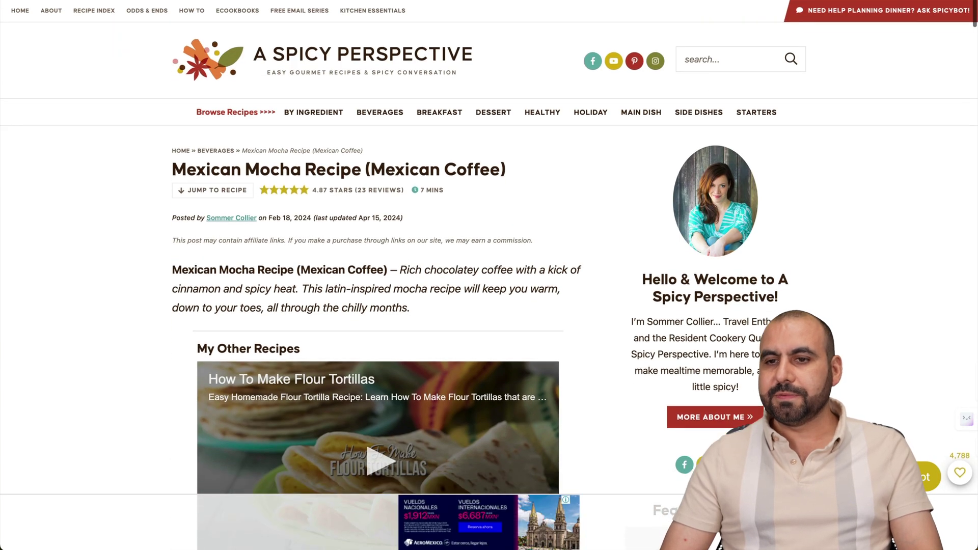
key(alt+Left)
Test the pour-over method link in the Pour-Over section, skim the target page, and return to the article.
scroll(359, 484, down, 4)
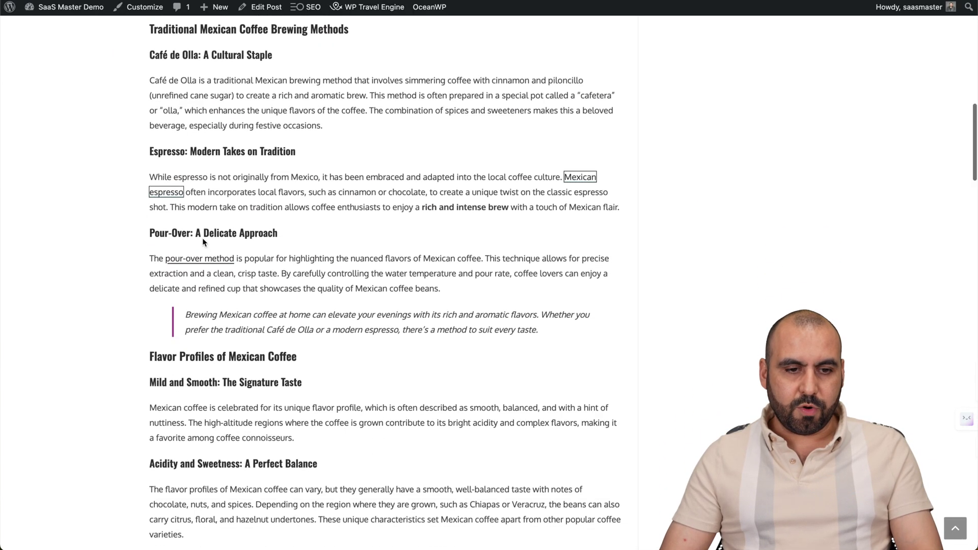
click(196, 259)
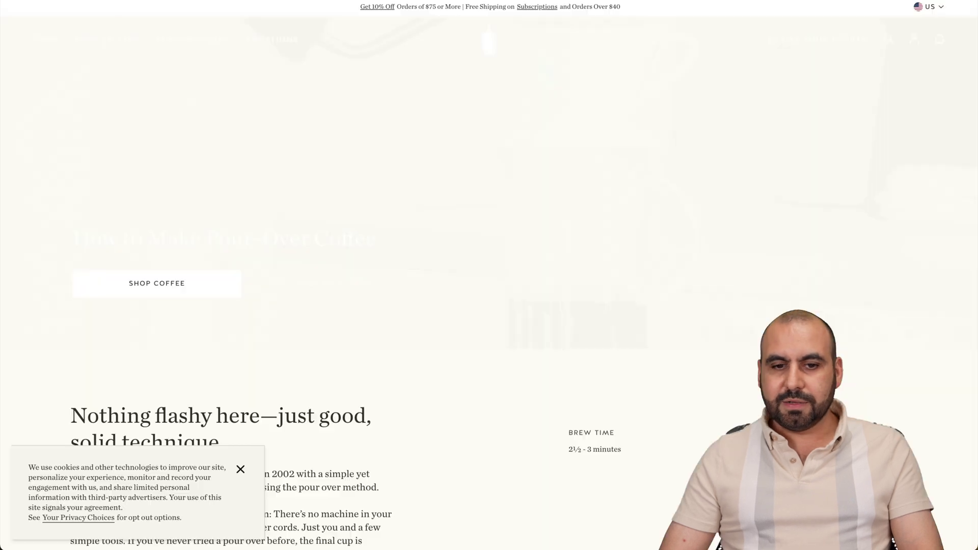
scroll(458, 458, down, 10)
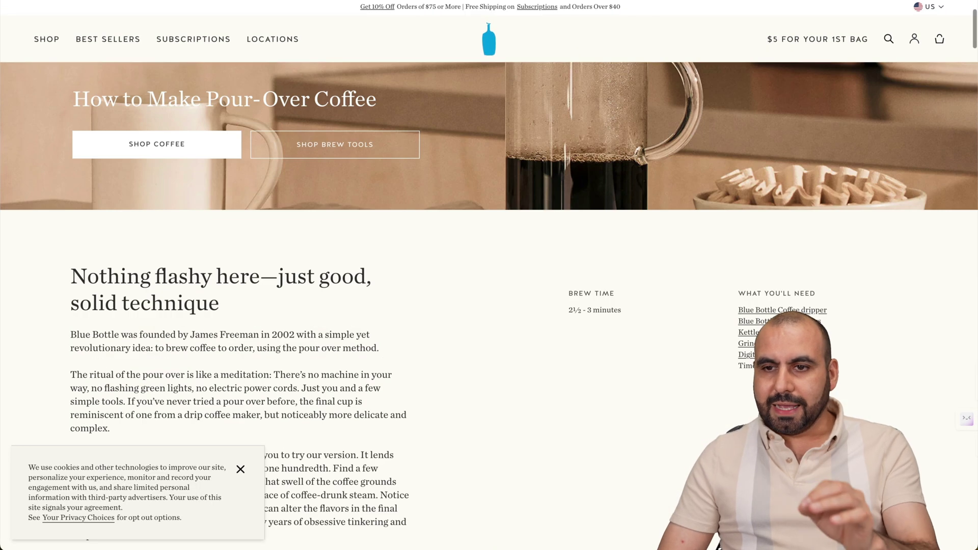
key(alt+Left)
click(586, 249)
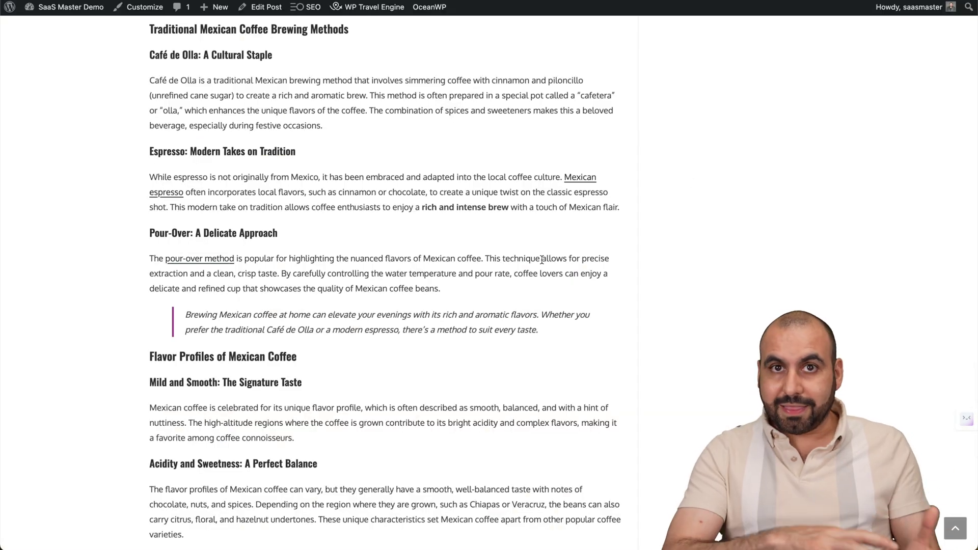
Return to the applied audit and review the alternative link suggestions for the Better Life Farming program anchor.
key(ctrl+Tab)
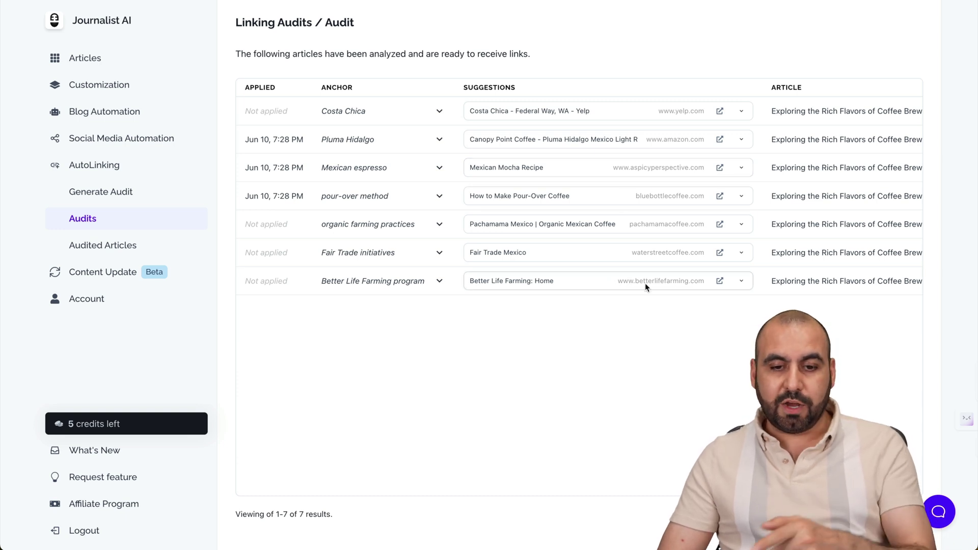
click(686, 284)
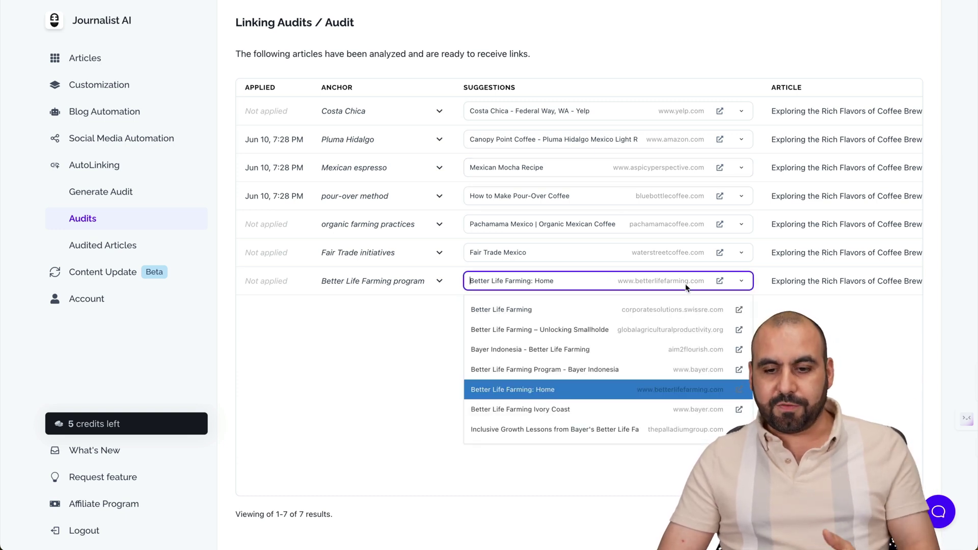
click(420, 367)
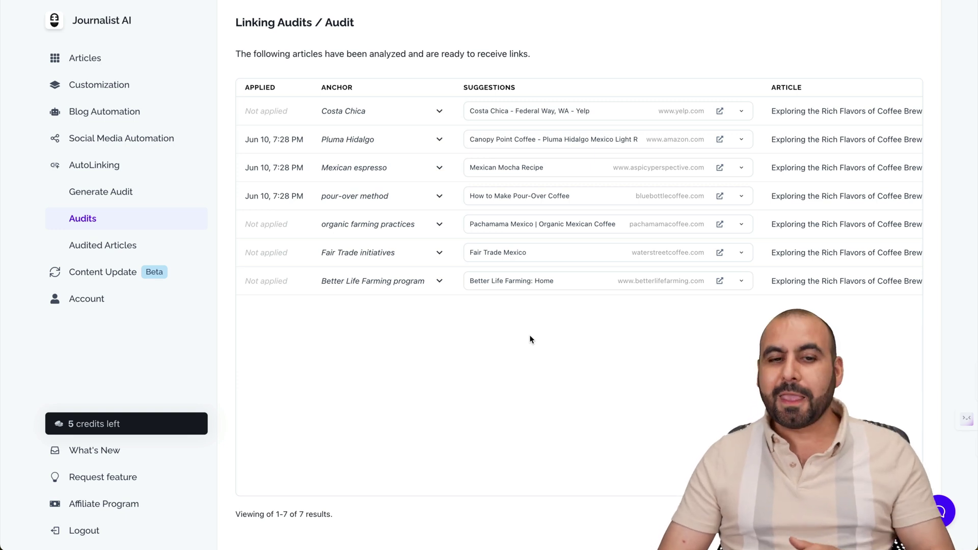
Review the audit generation form, the list of linking audits, and the list of audited articles.
click(113, 199)
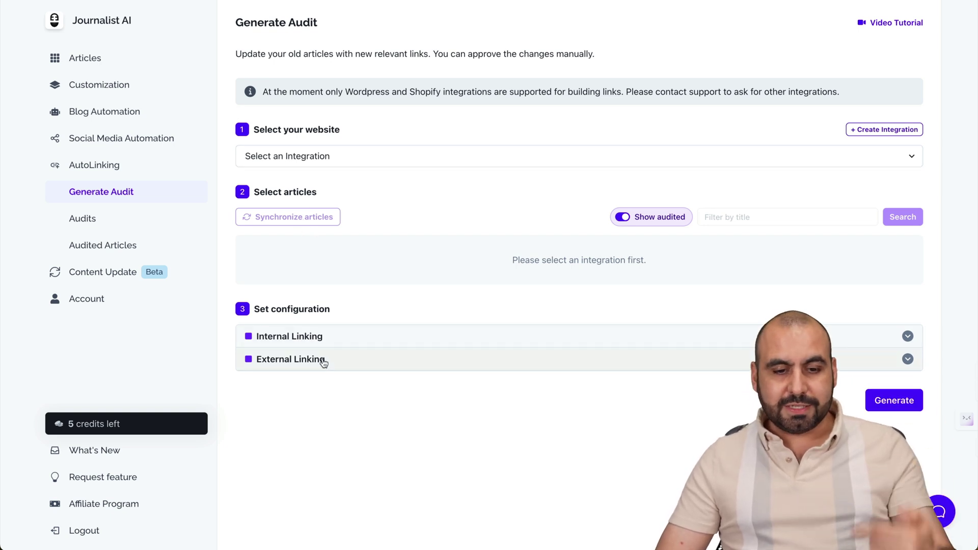
click(131, 218)
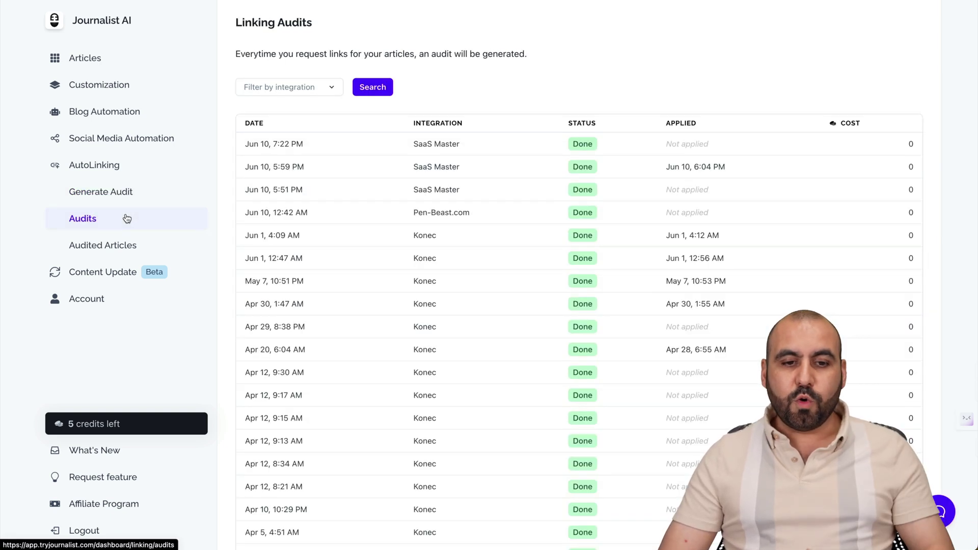
click(79, 252)
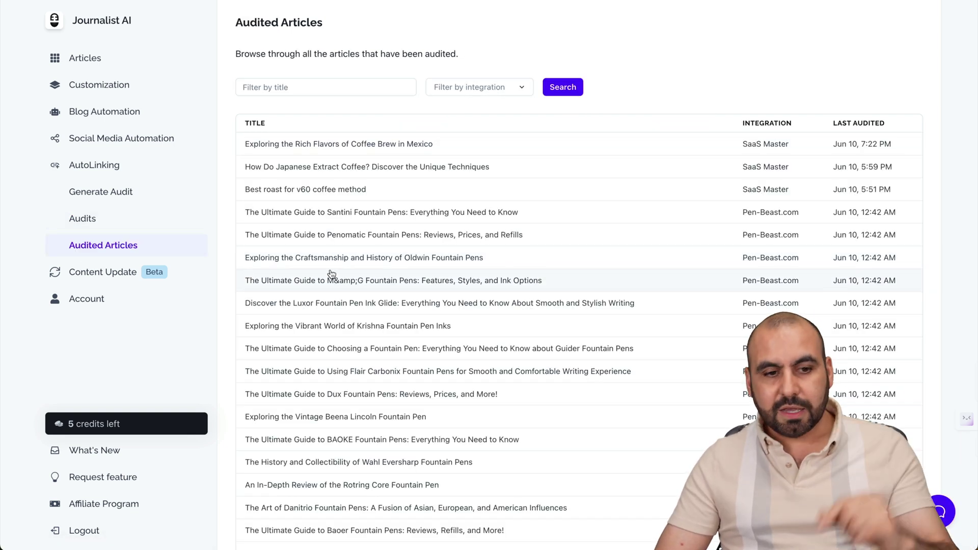
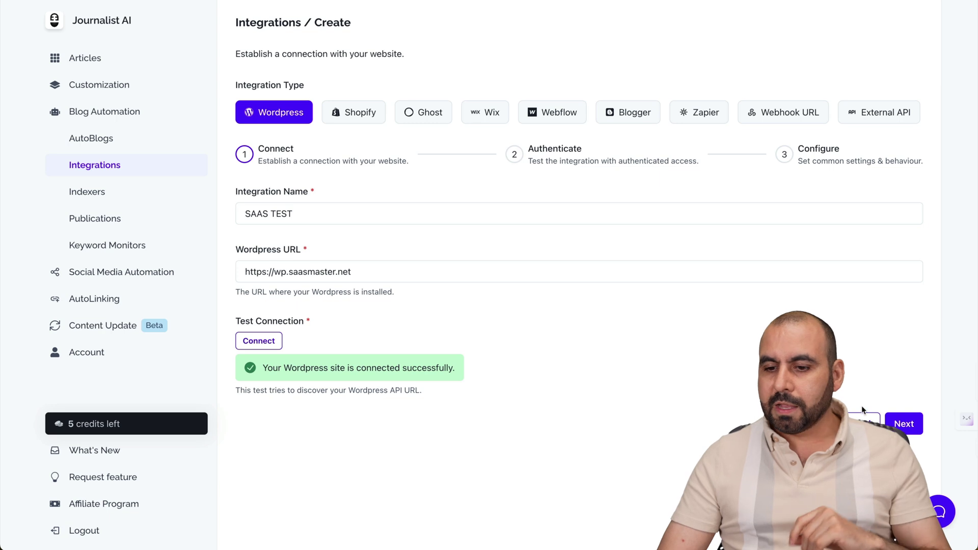
Continue the integration to authentication, and in the WordPress admin open the administrator user's profile at its Application Passwords section.
click(903, 424)
click(346, 214)
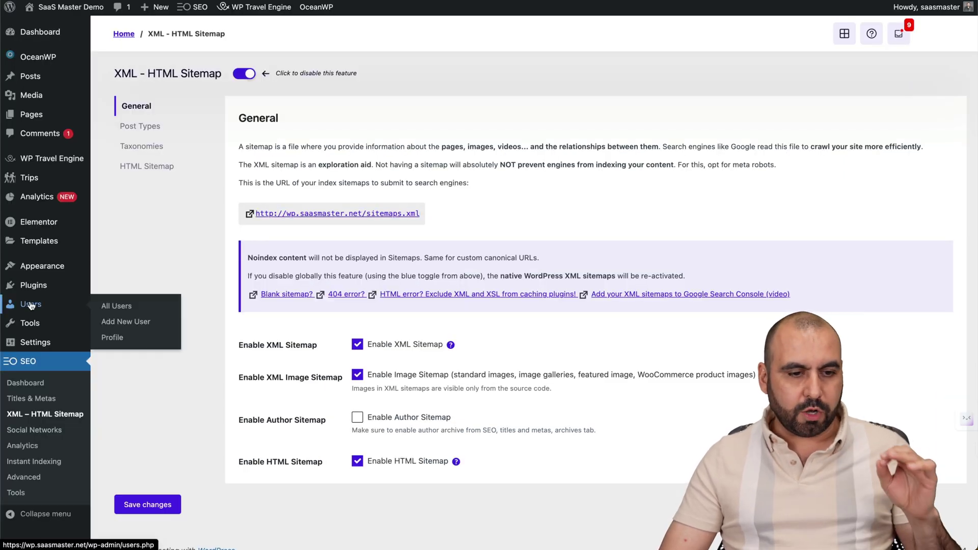
click(30, 305)
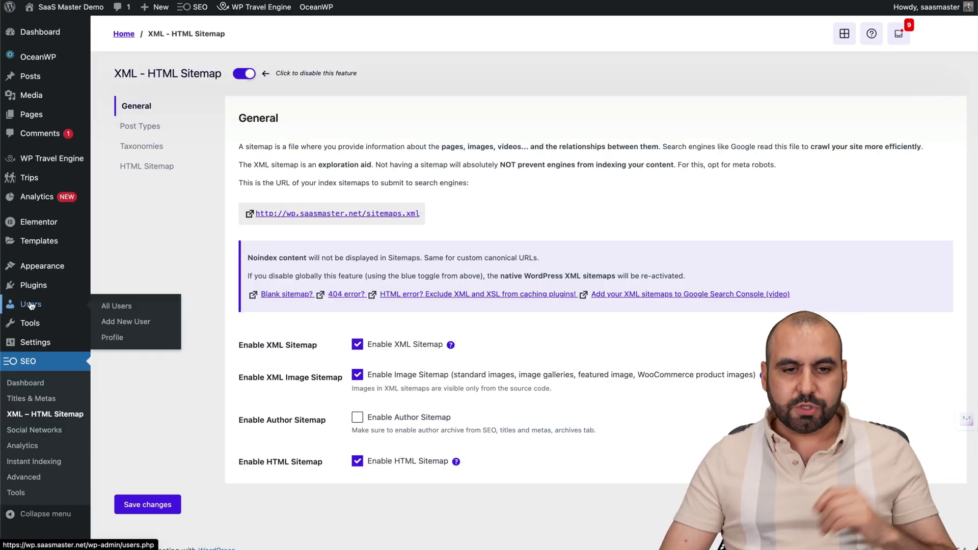
click(159, 131)
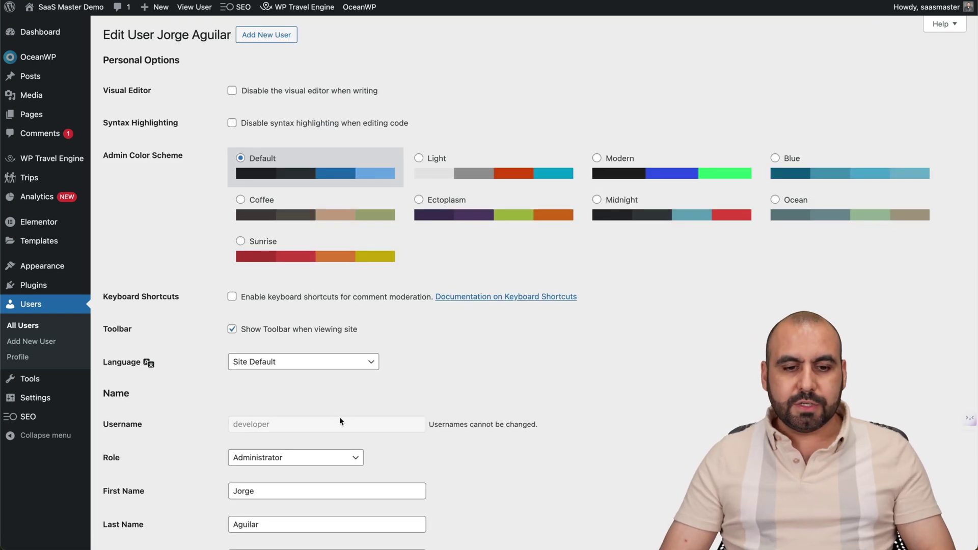
scroll(340, 416, down, 10)
scroll(339, 416, down, 8)
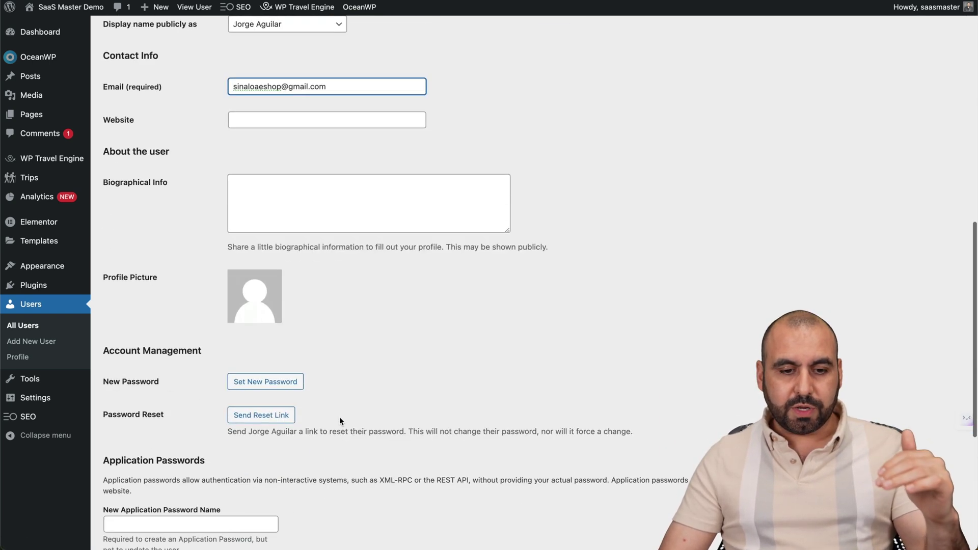
scroll(340, 416, down, 1)
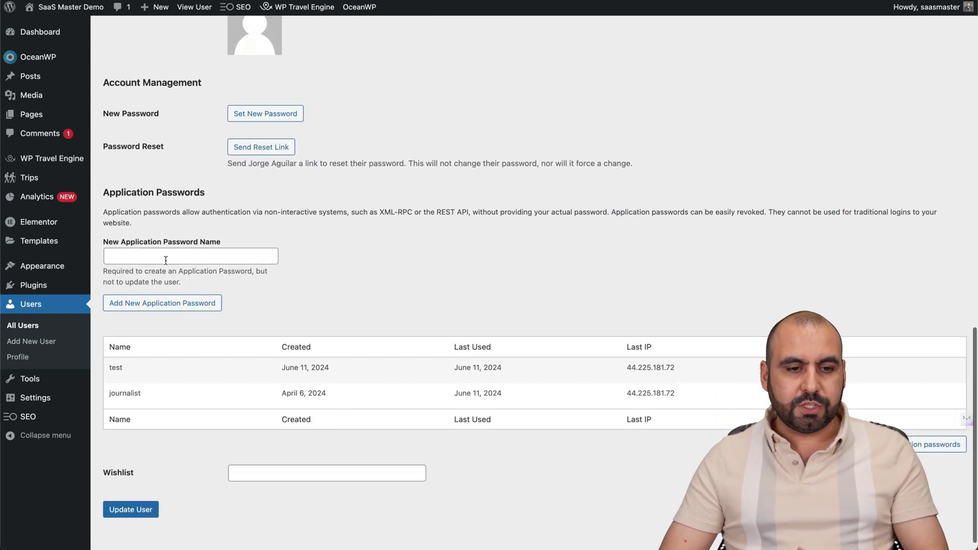
Create a new WordPress application password named test and copy the generated password.
click(224, 255)
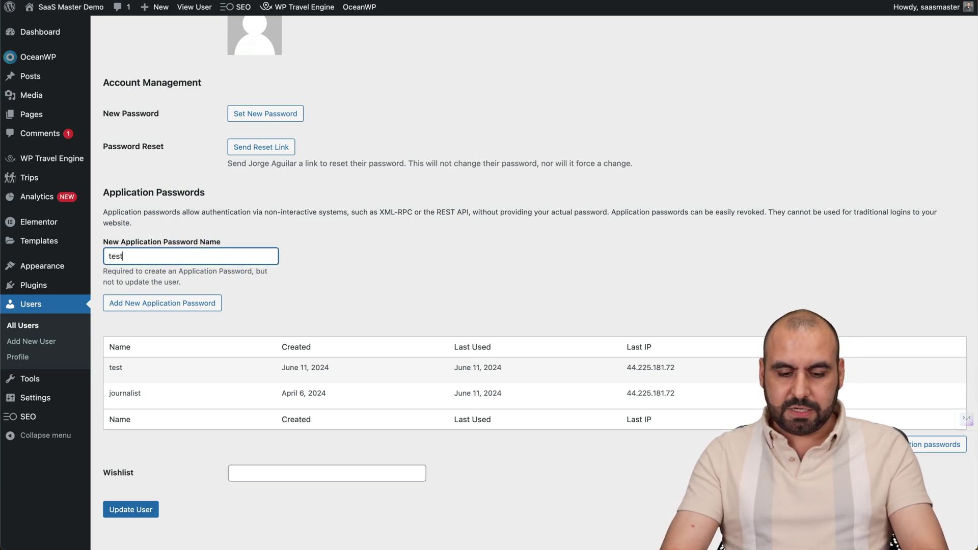
click(164, 304)
drag(259, 329, 369, 329)
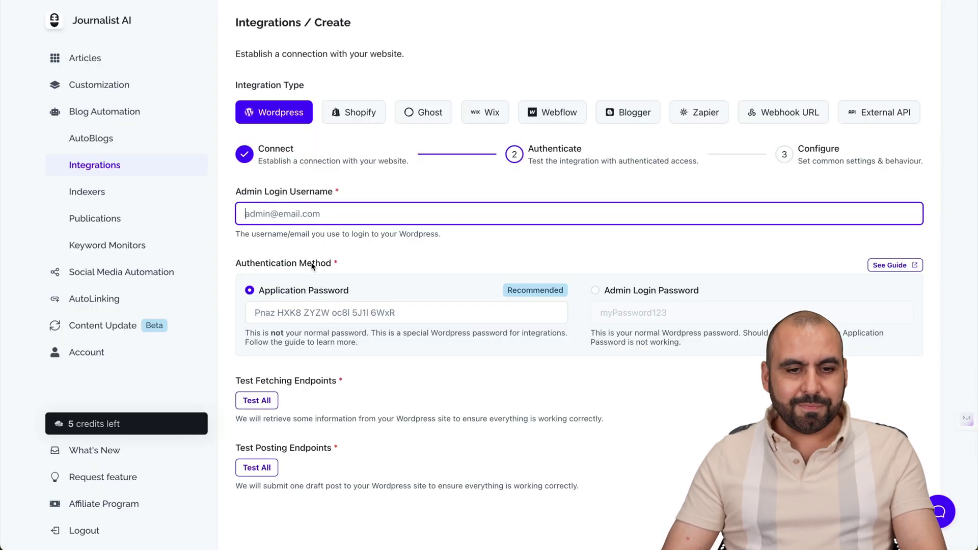
Paste the application password into the integration's authentication form and enter developer as the admin login username.
click(297, 306)
key(ctrl+v)
click(292, 219)
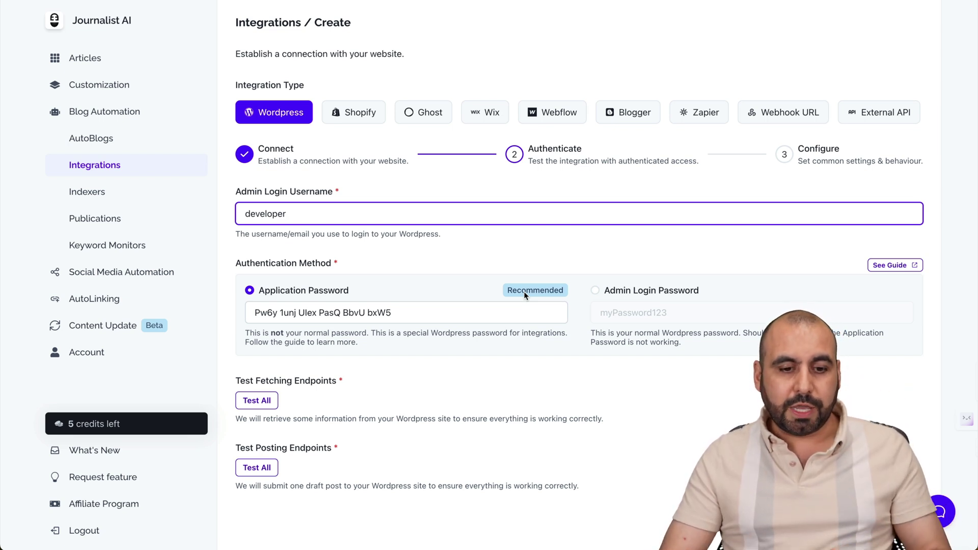
Test all fetching and posting endpoints of the WordPress integration and continue to its configuration settings.
click(271, 400)
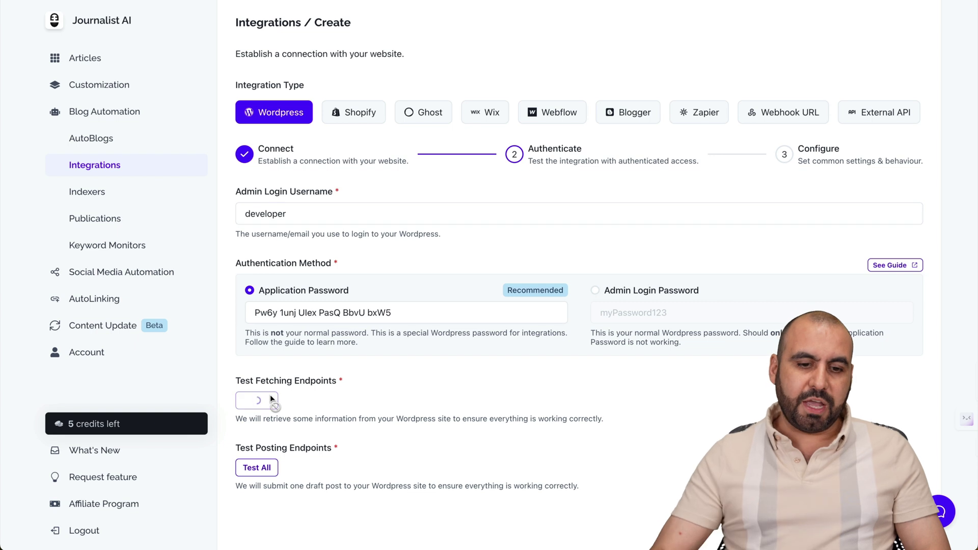
scroll(380, 451, down, 1)
scroll(380, 447, down, 3)
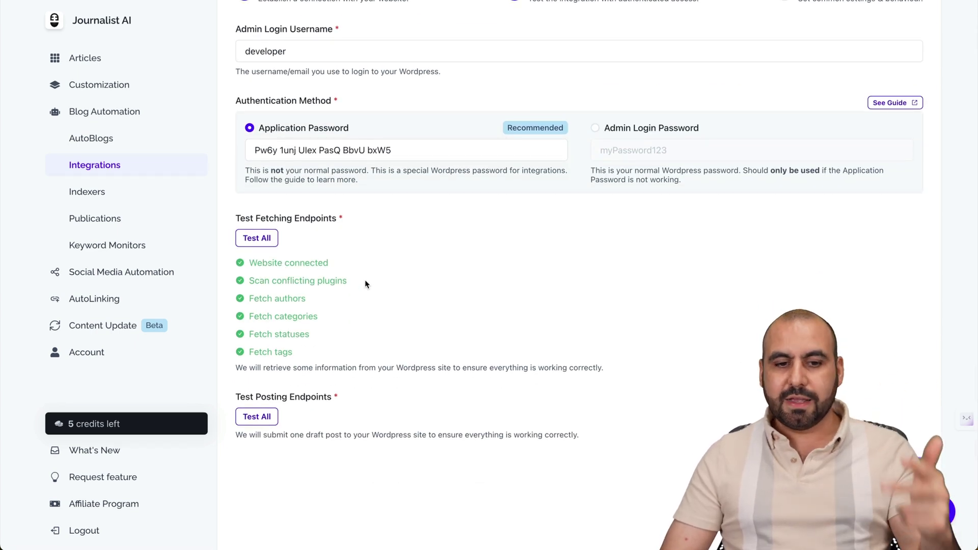
click(266, 419)
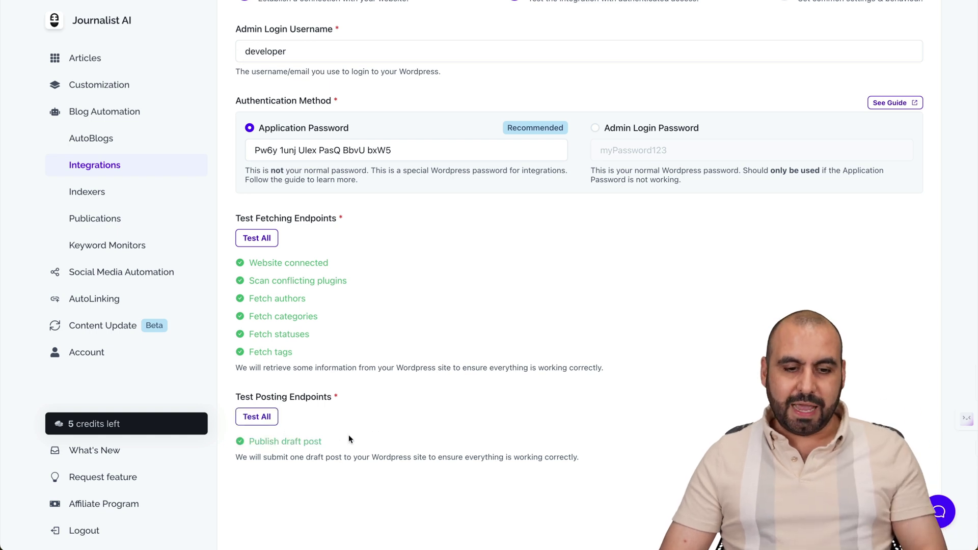
scroll(263, 419, down, 1)
drag(247, 417, 334, 417)
click(334, 417)
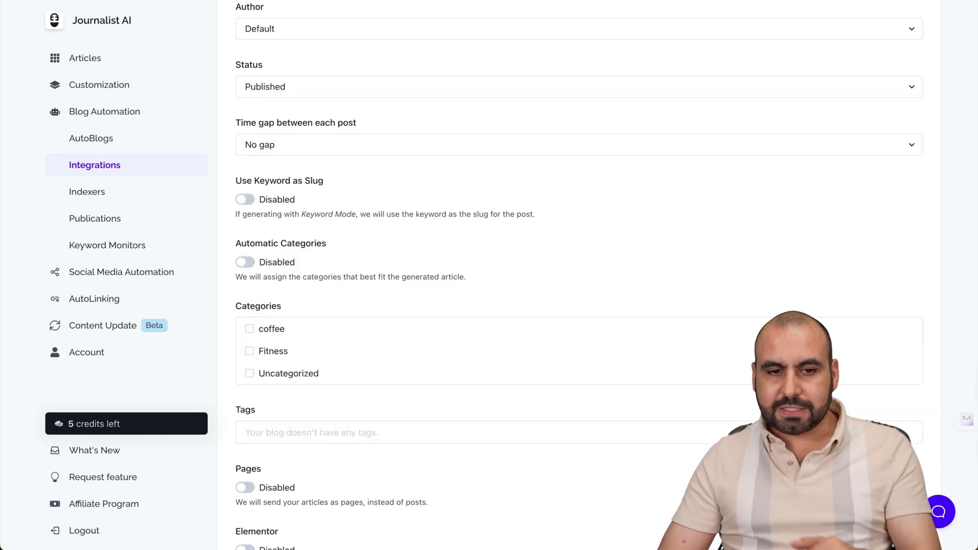
Set the integration's author to saasmaster and keep the post status as Published after checking the other status options.
scroll(573, 295, up, 4)
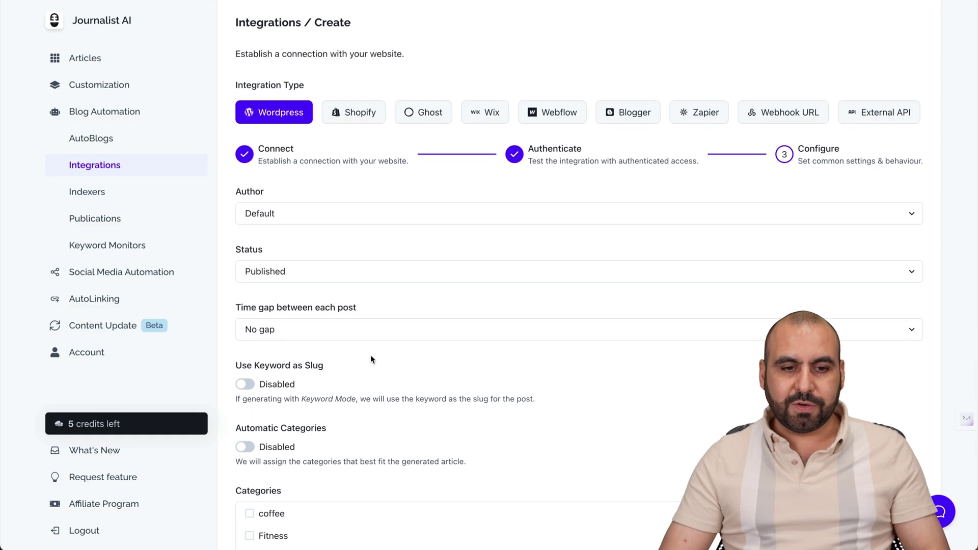
scroll(355, 325, down, 1)
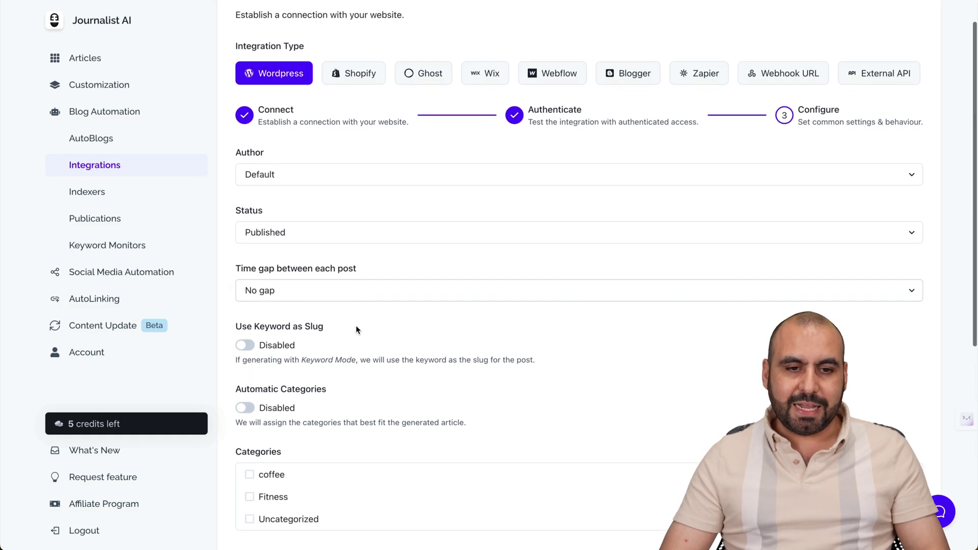
click(295, 163)
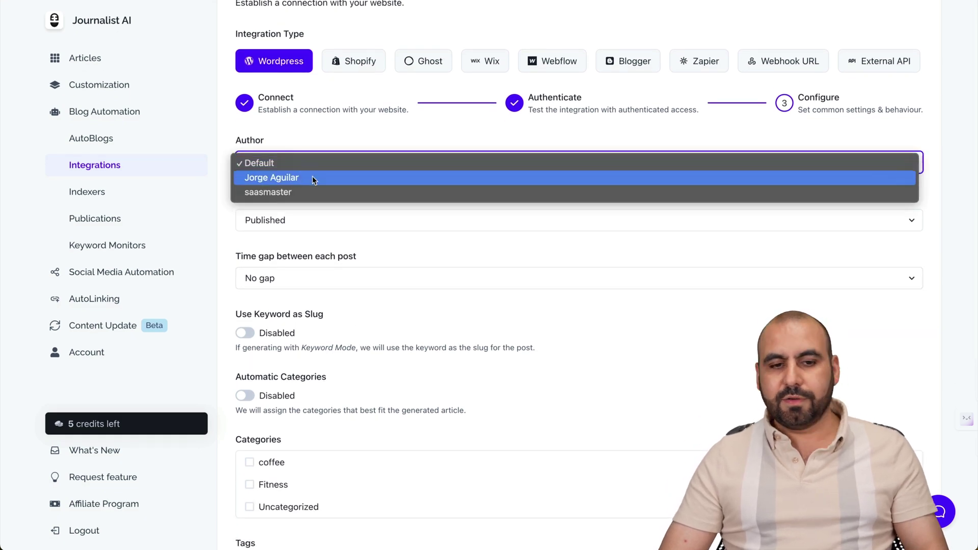
click(317, 193)
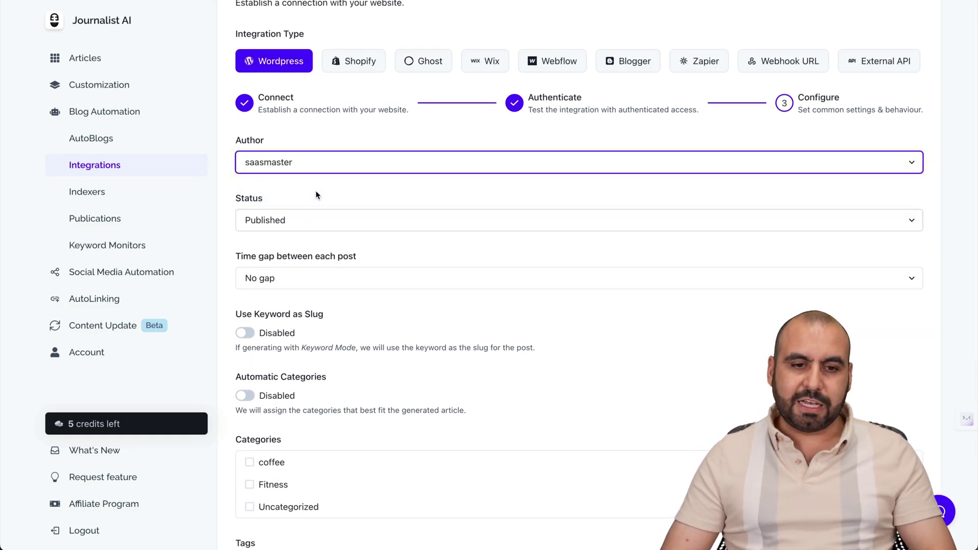
click(306, 221)
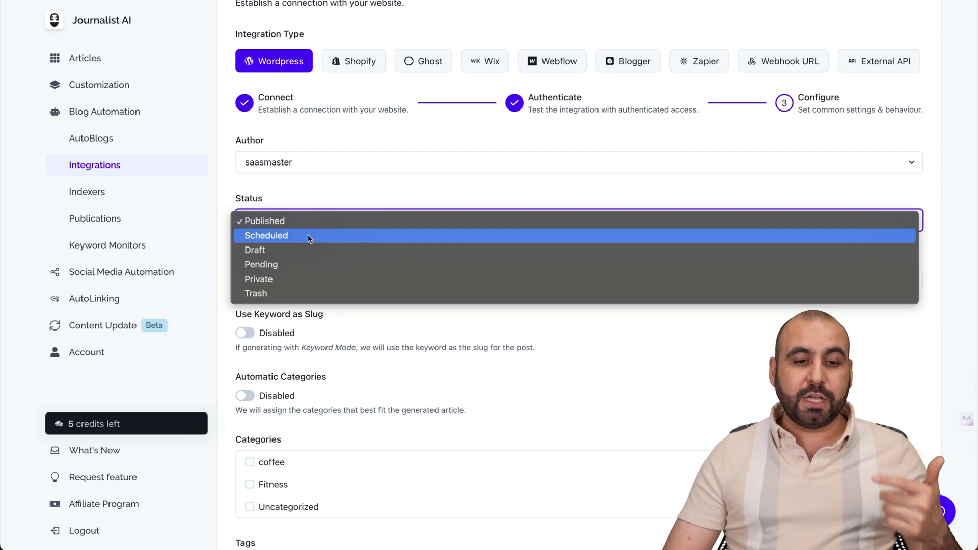
click(374, 188)
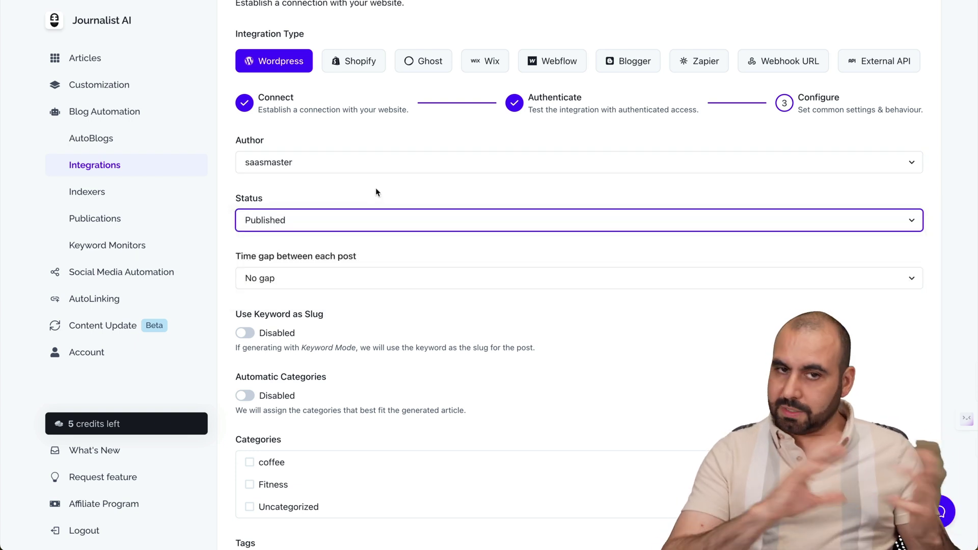
Review the integration's category, tag, page, Elementor and SEO plugin settings, and return to the AutoLinking audit generation form.
scroll(376, 192, down, 3)
scroll(376, 192, down, 3)
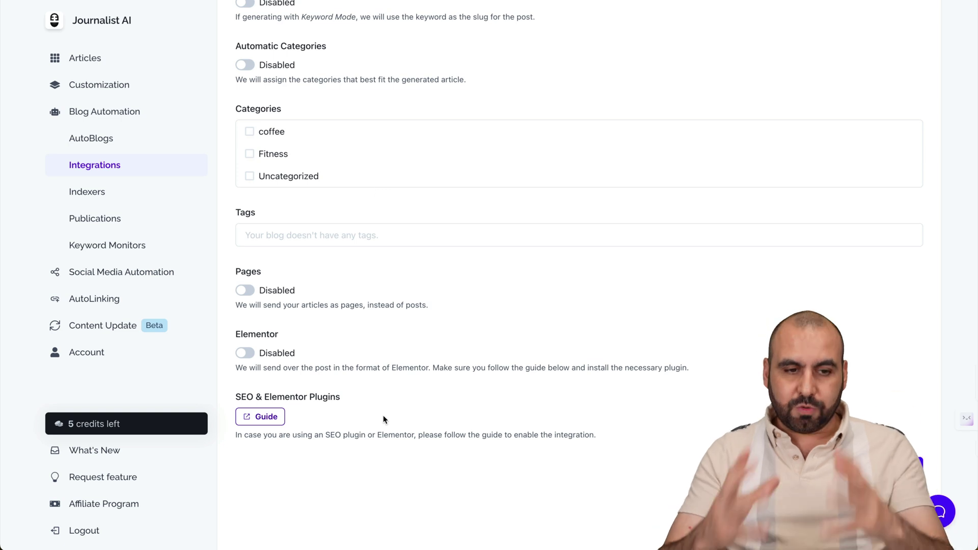
scroll(402, 410, up, 1)
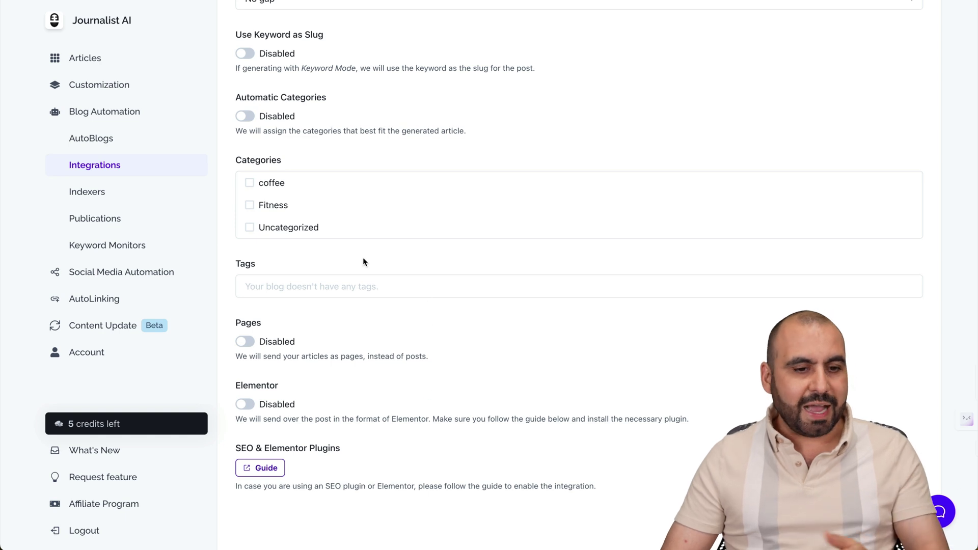
click(130, 297)
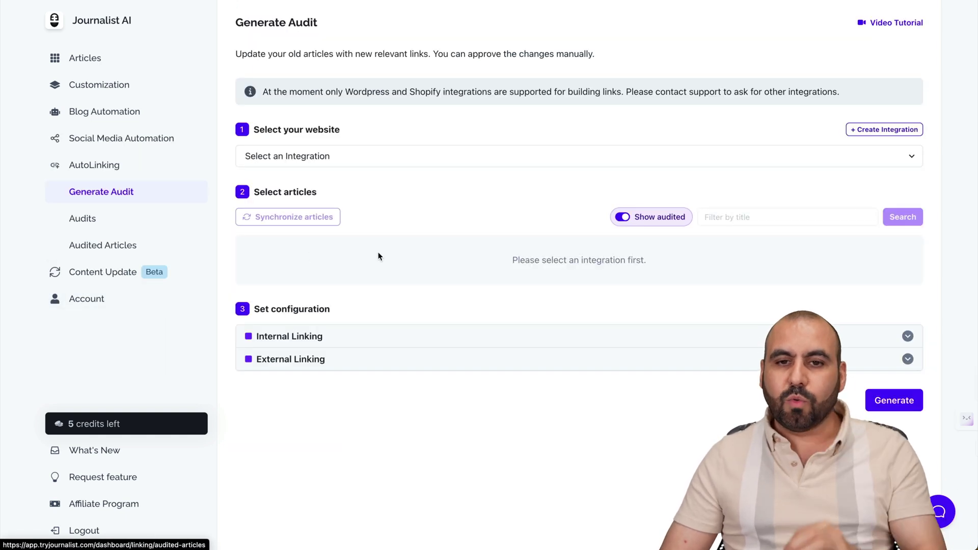